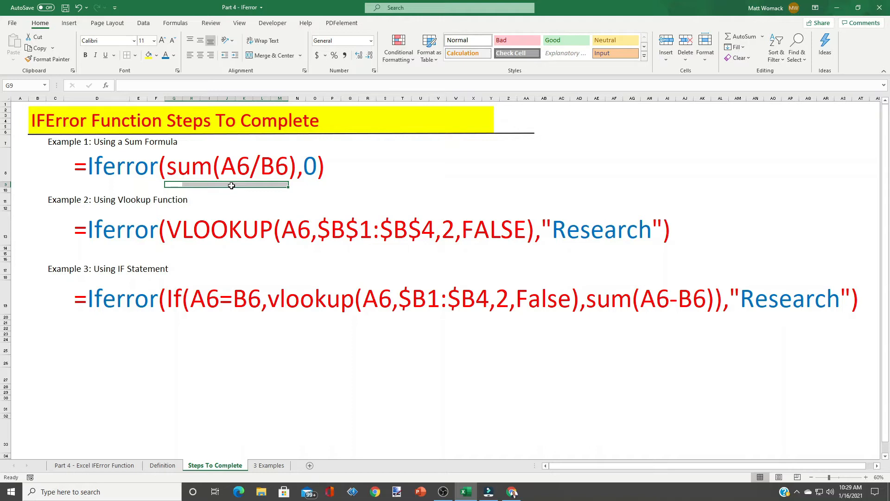
Examine the arguments and error fallback values of the Example 1 sum and Example 2 VLOOKUP IFERROR formulas.
{"action": "left_click_drag", "start_coordinate": [104, 185], "coordinate": [138, 185]}
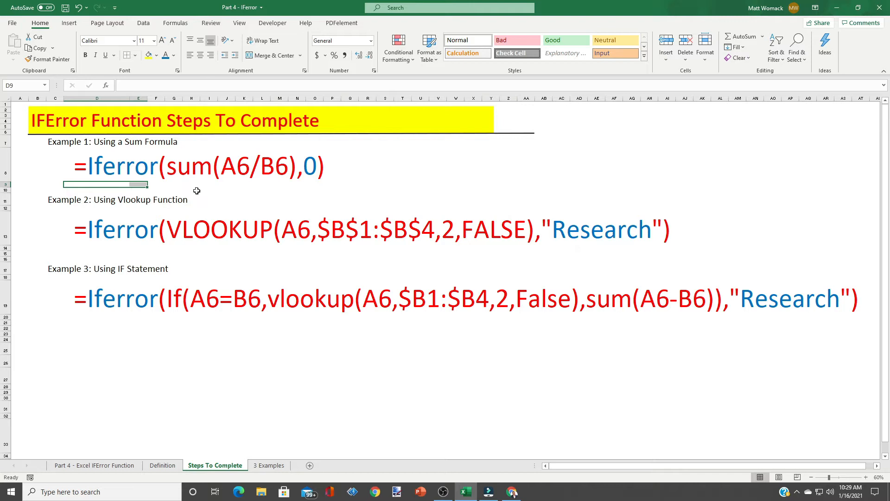
{"action": "left_click", "coordinate": [309, 184]}
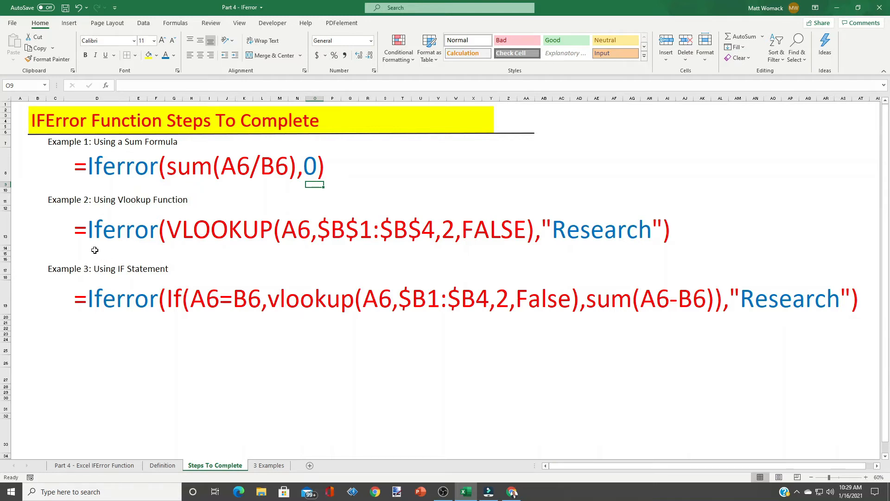
{"action": "left_click_drag", "start_coordinate": [166, 250], "coordinate": [536, 248]}
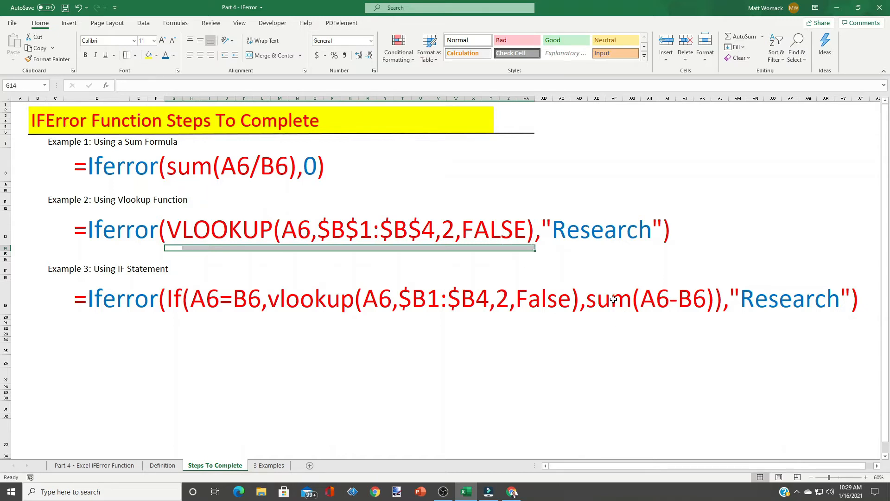
{"action": "left_click_drag", "start_coordinate": [93, 248], "coordinate": [143, 247]}
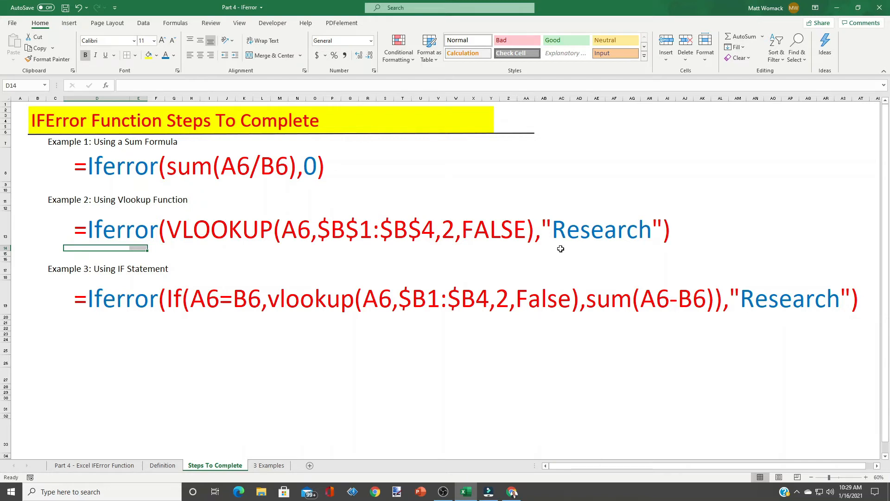
{"action": "left_click_drag", "start_coordinate": [556, 248], "coordinate": [646, 251]}
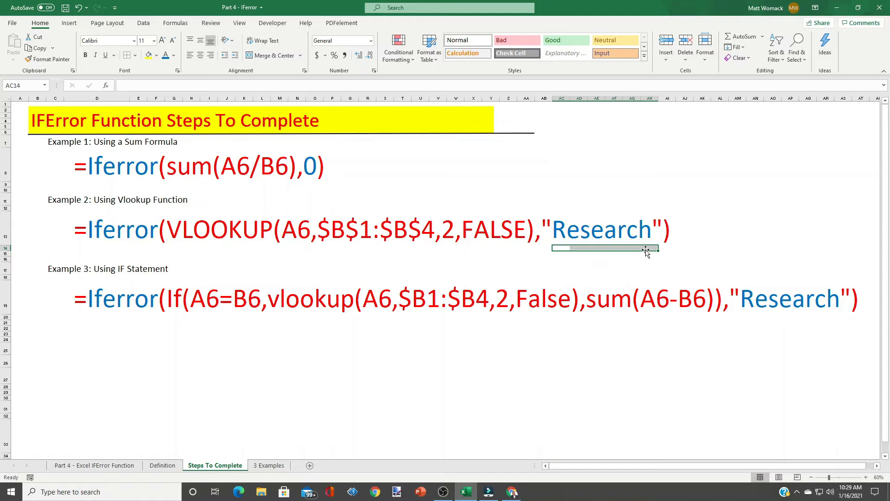
{"action": "left_click", "coordinate": [298, 249]}
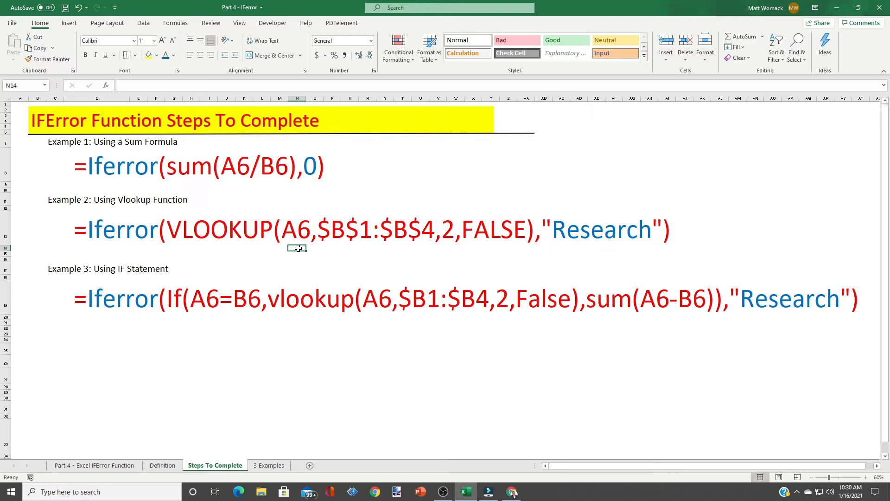
{"action": "left_click_drag", "start_coordinate": [340, 247], "coordinate": [417, 248]}
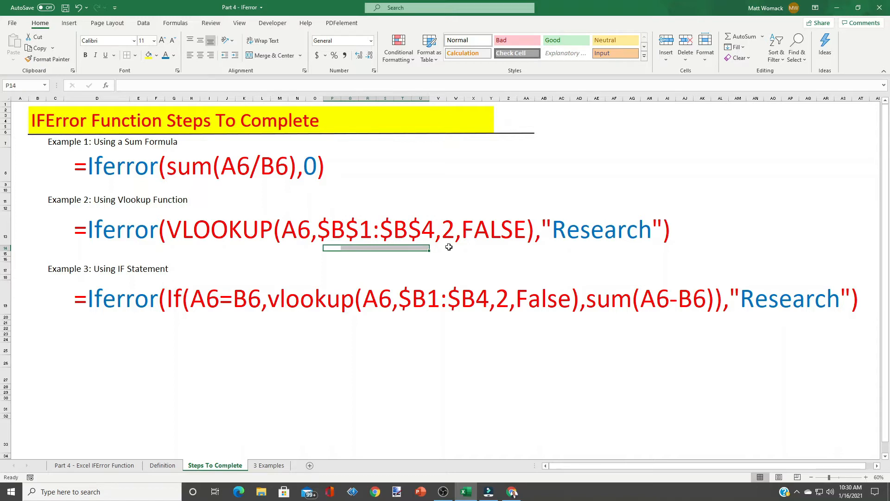
{"action": "left_click", "coordinate": [449, 248]}
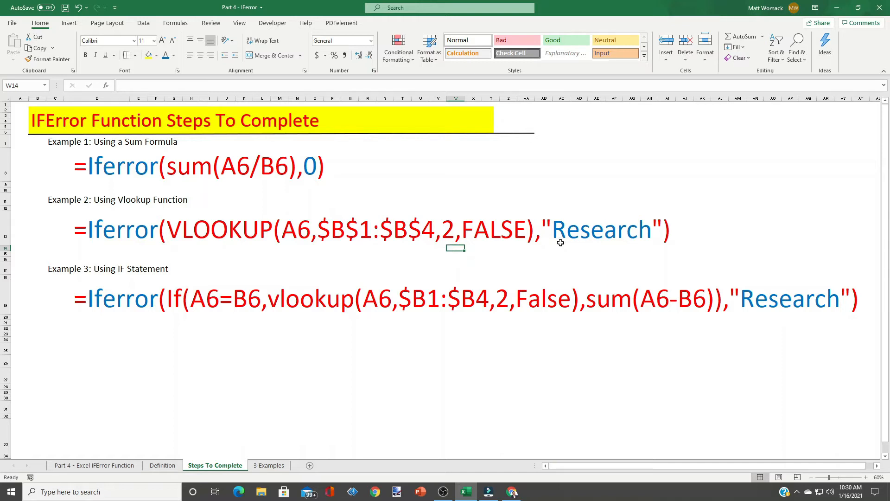
{"action": "left_click_drag", "start_coordinate": [559, 247], "coordinate": [643, 249]}
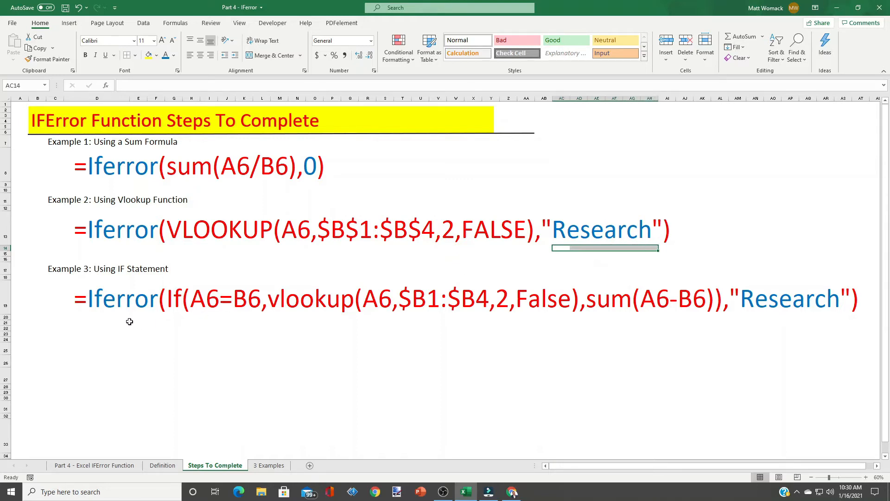
Examine the IF condition, VLOOKUP, sum and "Research" fallback parts of the Example 3 IFERROR formula.
{"action": "left_click", "coordinate": [175, 322]}
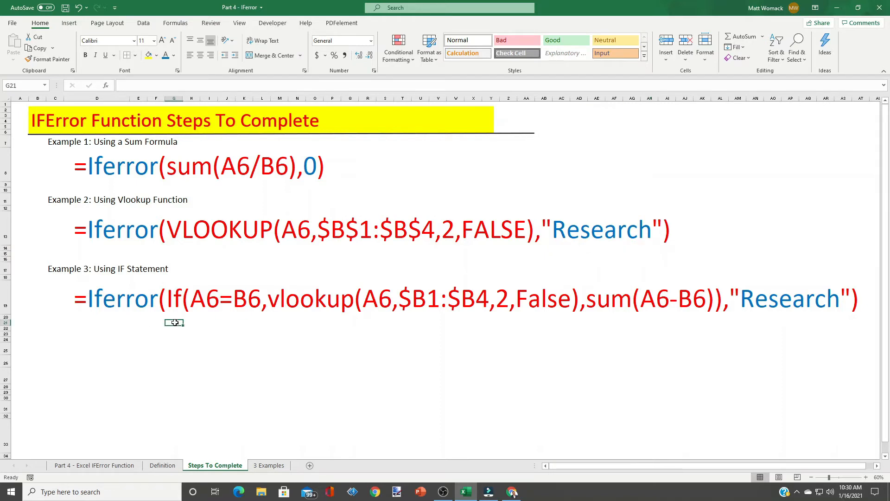
{"action": "left_click_drag", "start_coordinate": [200, 322], "coordinate": [543, 321]}
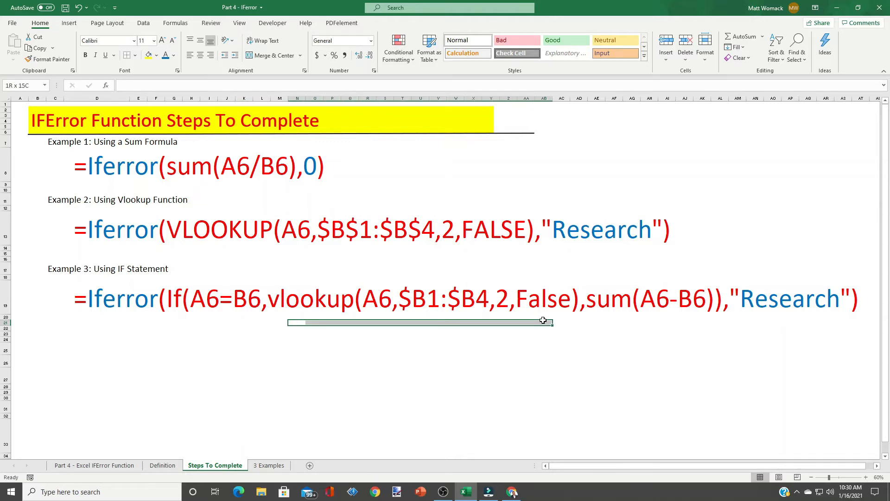
{"action": "left_click_drag", "start_coordinate": [598, 322], "coordinate": [693, 323]}
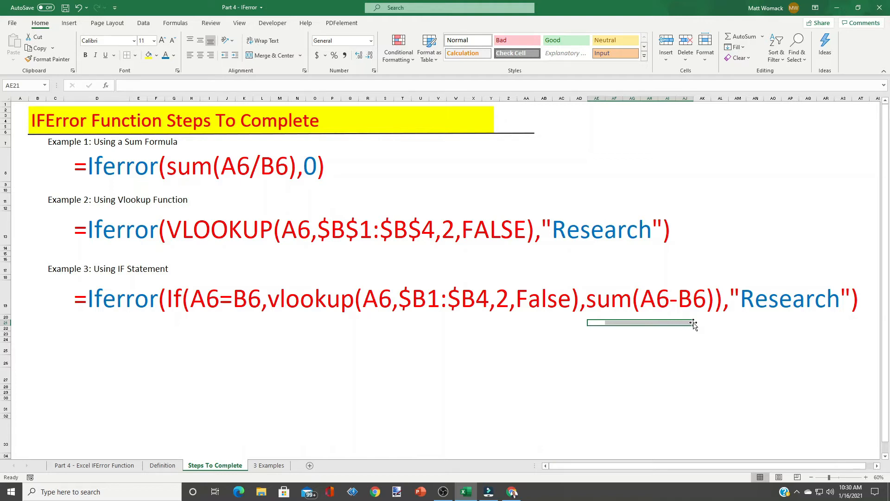
{"action": "left_click_drag", "start_coordinate": [93, 322], "coordinate": [143, 322]}
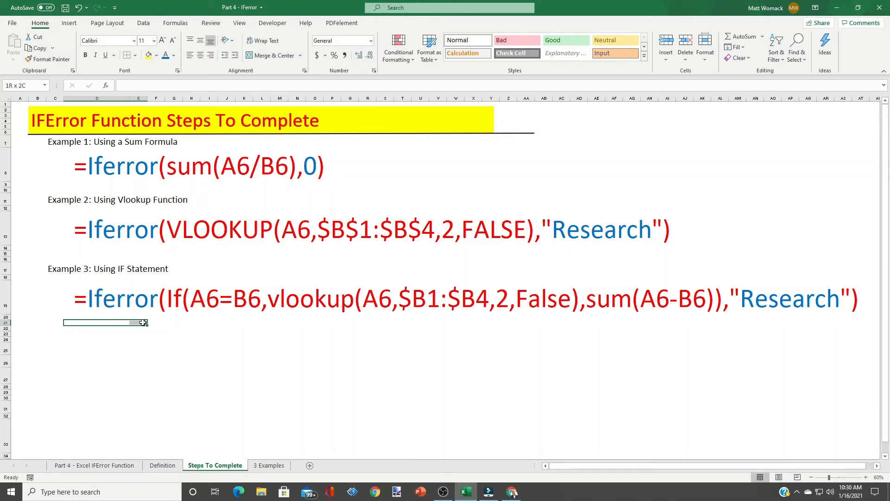
{"action": "left_click_drag", "start_coordinate": [143, 323], "coordinate": [145, 323]}
{"action": "left_click_drag", "start_coordinate": [744, 323], "coordinate": [837, 325]}
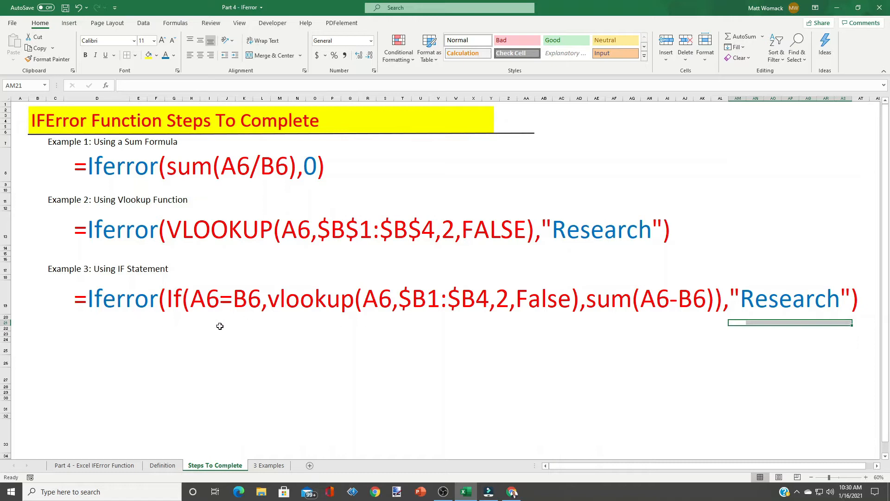
{"action": "left_click", "coordinate": [658, 318]}
{"action": "left_click_drag", "start_coordinate": [657, 318], "coordinate": [190, 312]}
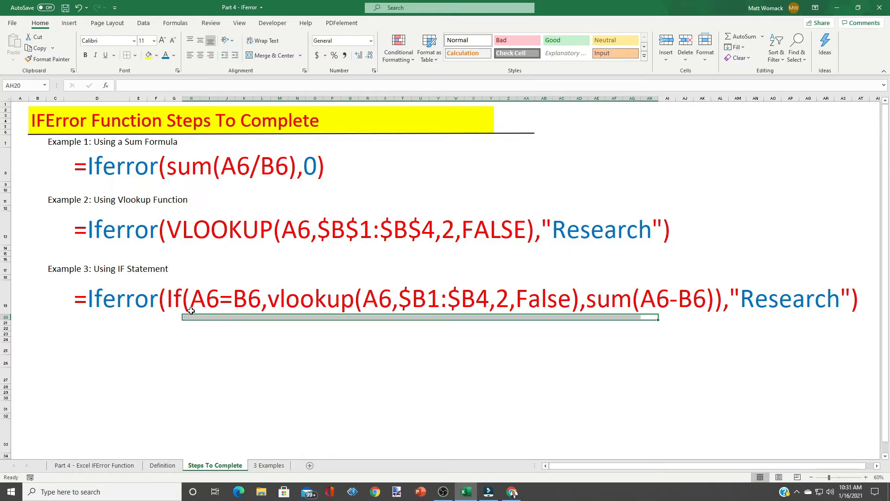
{"action": "left_click_drag", "start_coordinate": [749, 316], "coordinate": [824, 318]}
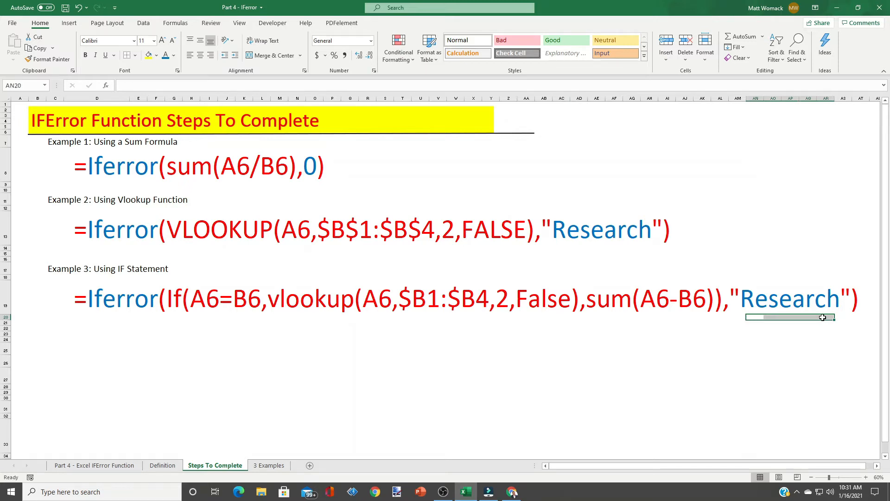
{"action": "left_click_drag", "start_coordinate": [91, 315], "coordinate": [150, 317]}
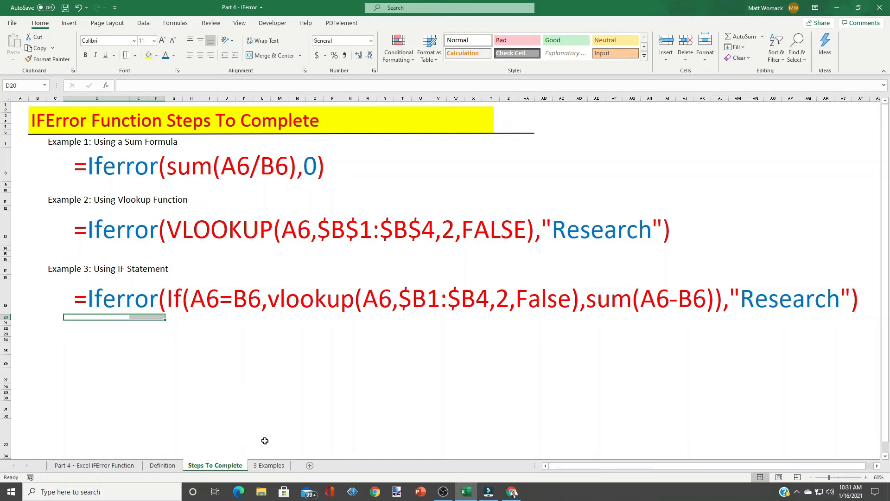
On the 3 Examples sheet, enter the Product B growth formula =(B4/D4)-1 in Example 1's Error cell D13.
{"action": "left_click", "coordinate": [272, 466]}
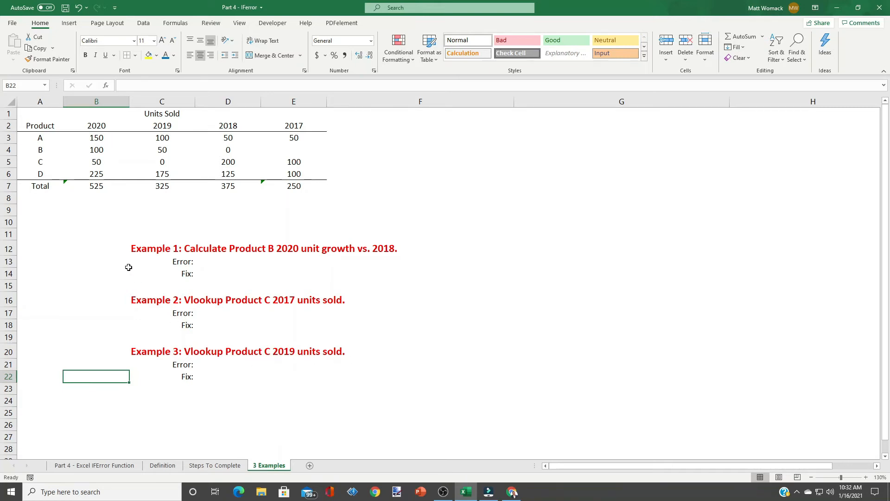
{"action": "left_click", "coordinate": [219, 262]}
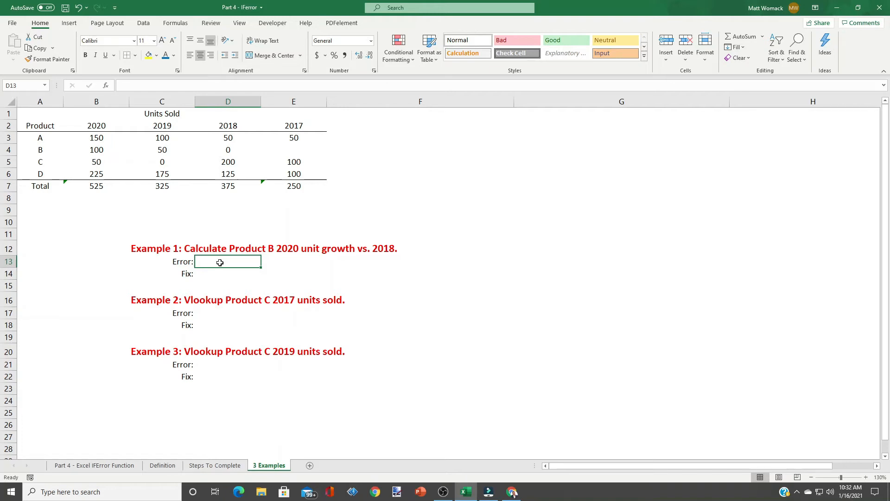
{"action": "type", "text": "("}
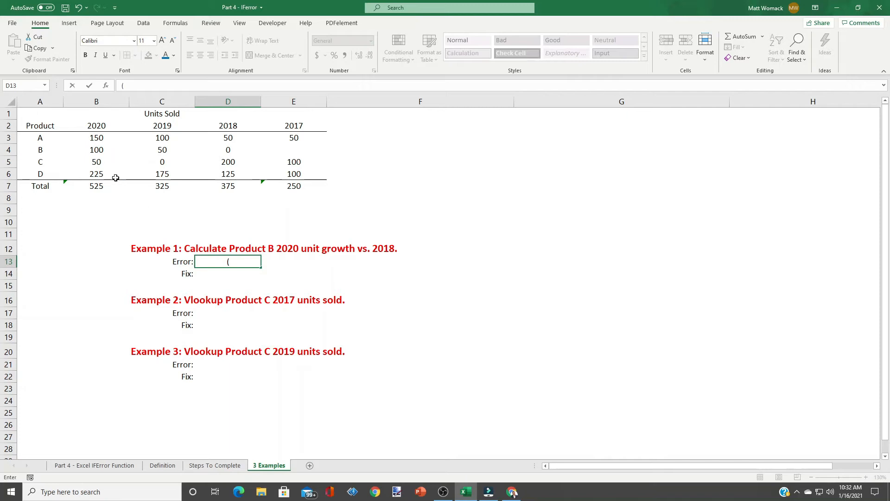
{"action": "left_click", "coordinate": [88, 152]}
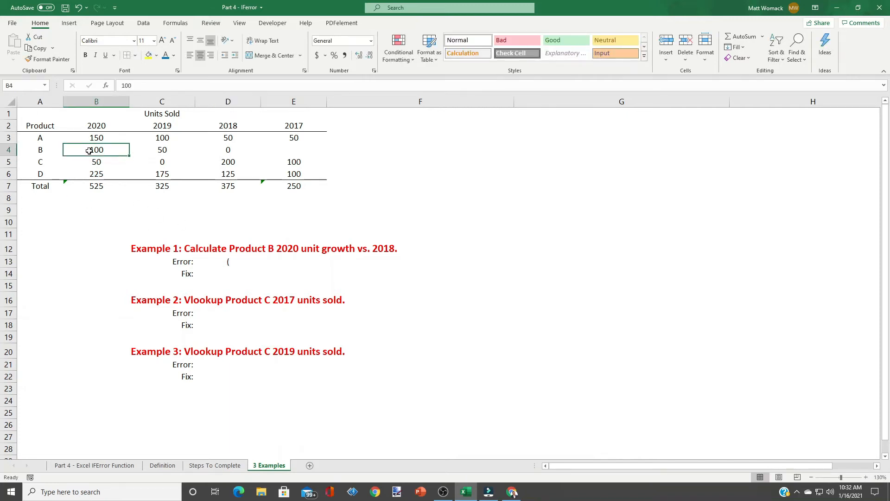
{"action": "left_click", "coordinate": [225, 265]}
{"action": "left_click", "coordinate": [121, 86]}
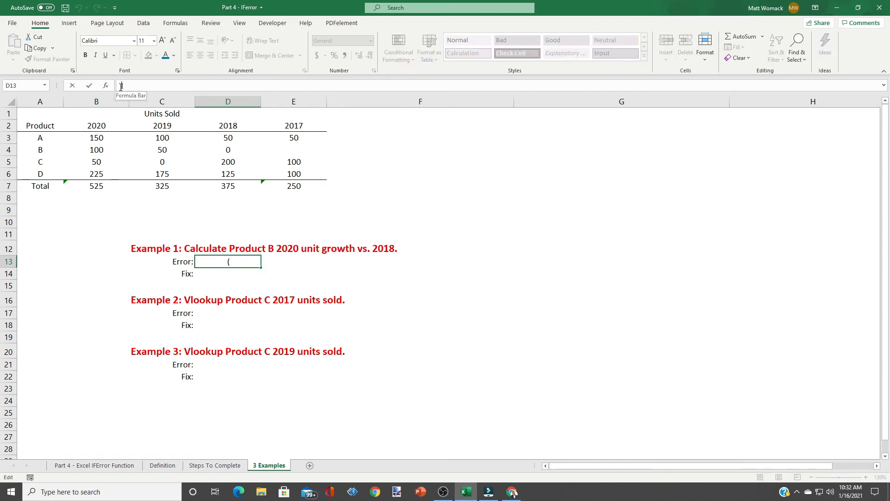
{"action": "type", "text": "="}
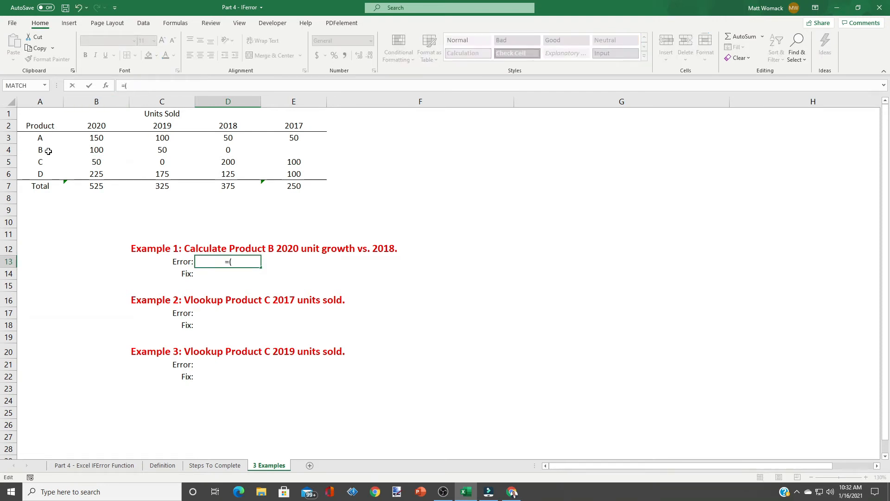
{"action": "left_click", "coordinate": [95, 152]}
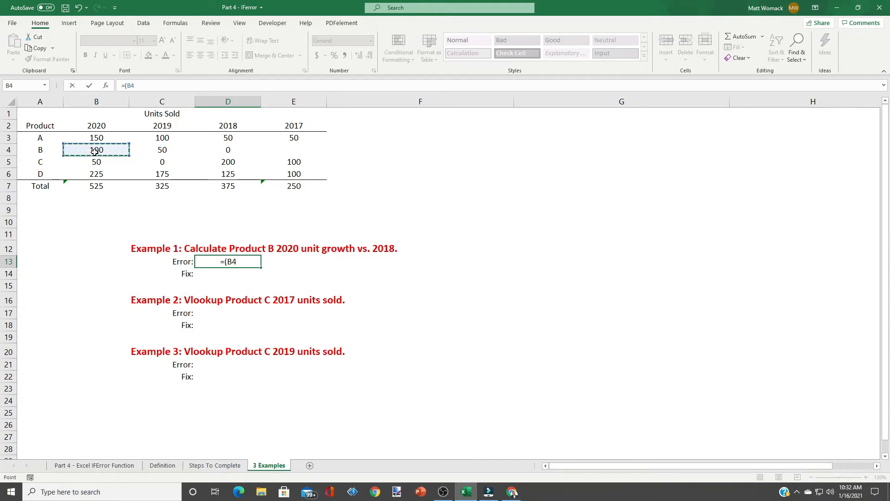
{"action": "type", "text": "/"}
{"action": "left_click", "coordinate": [228, 149]}
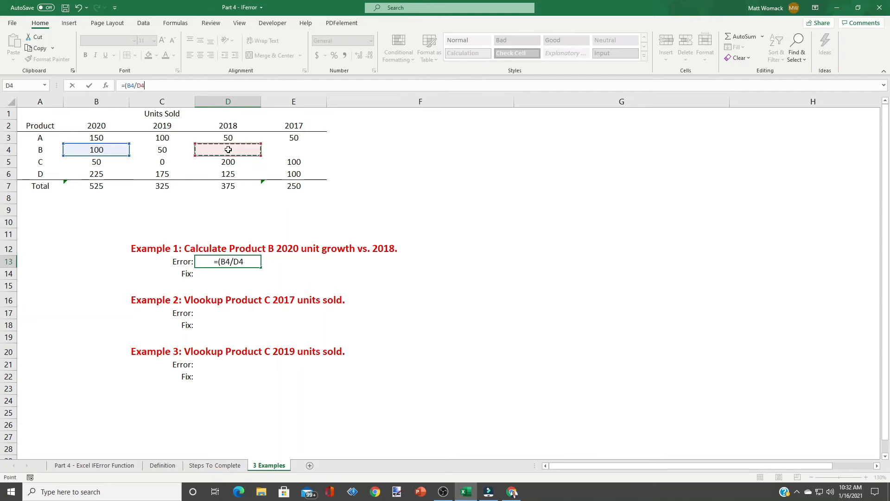
{"action": "type", "text": ")"}
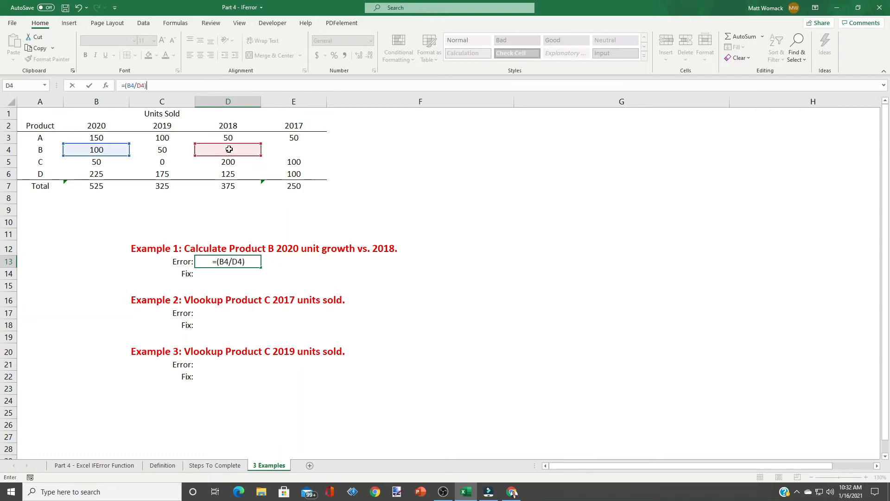
{"action": "type", "text": "-1"}
{"action": "key", "text": "Return"}
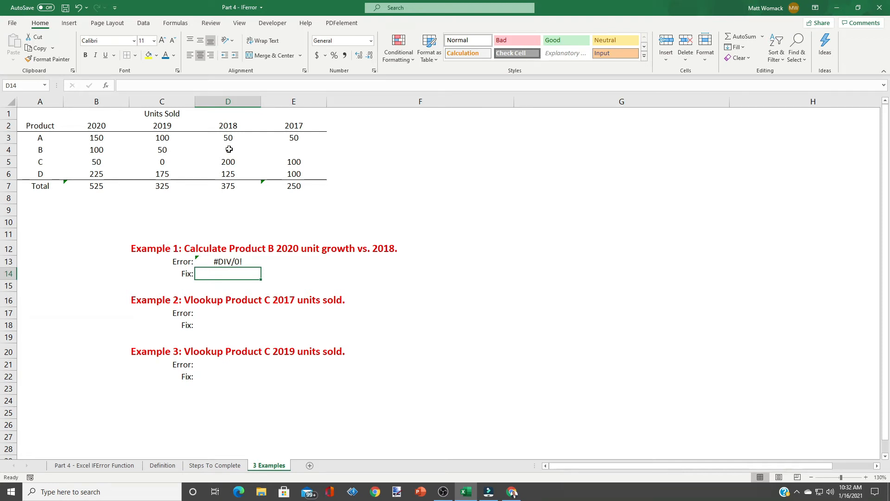
Enter =IFERROR((B4/D4)-1,0) in Example 1's Fix cell D14 to give Product B's growth an error fallback of 0.
{"action": "left_click", "coordinate": [85, 150]}
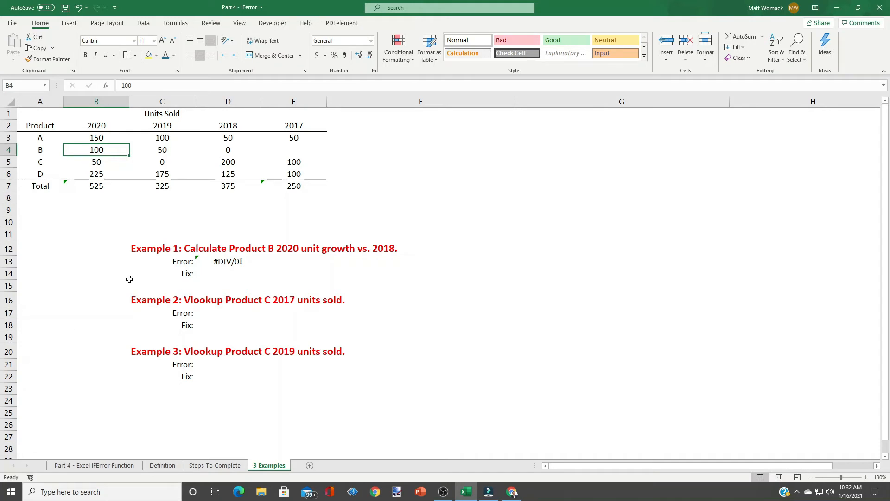
{"action": "left_click", "coordinate": [227, 151]}
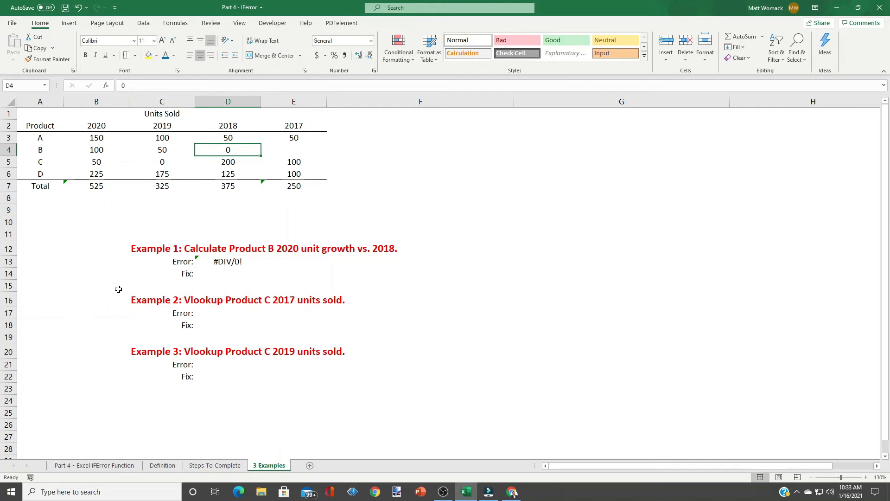
{"action": "left_click", "coordinate": [233, 274]}
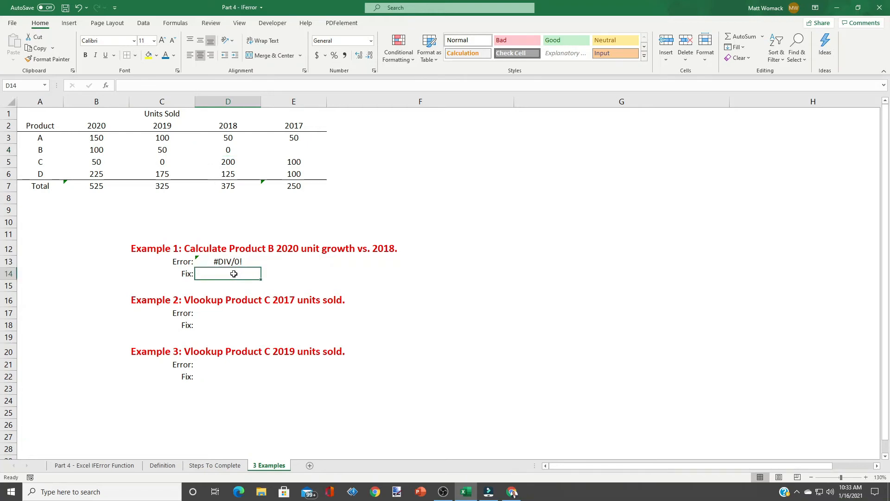
{"action": "type", "text": "="}
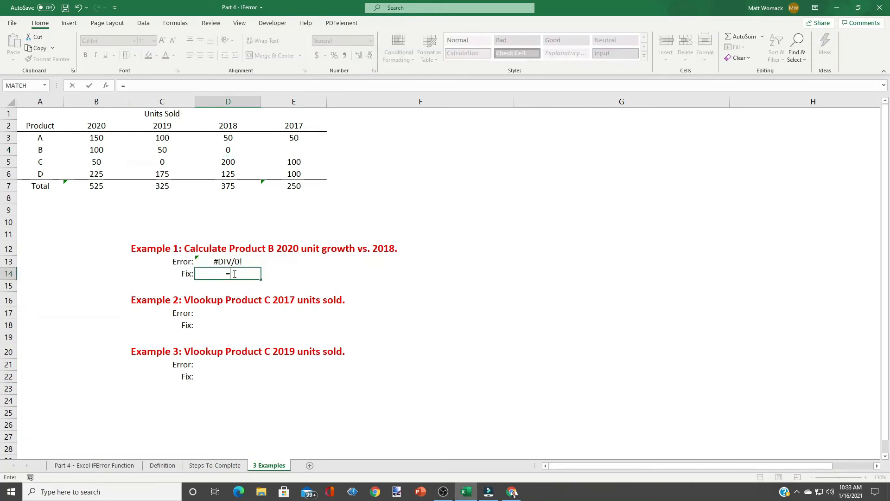
{"action": "type", "text": "if"}
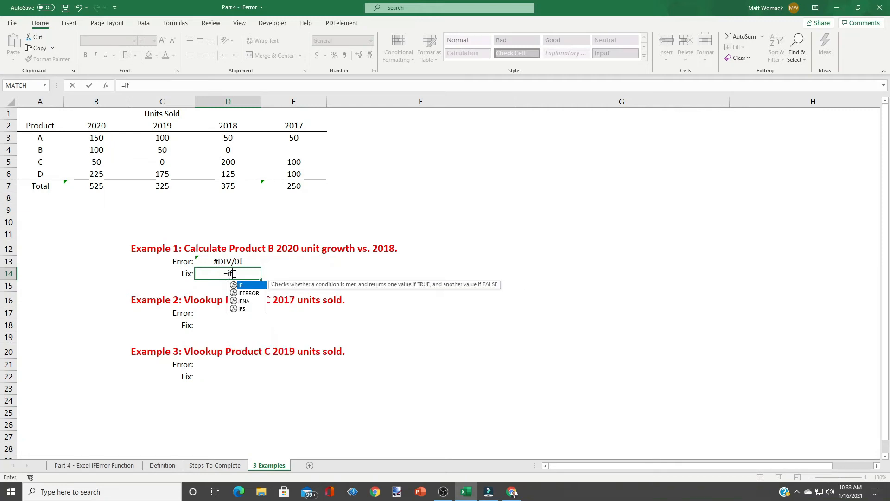
{"action": "type", "text": "error"}
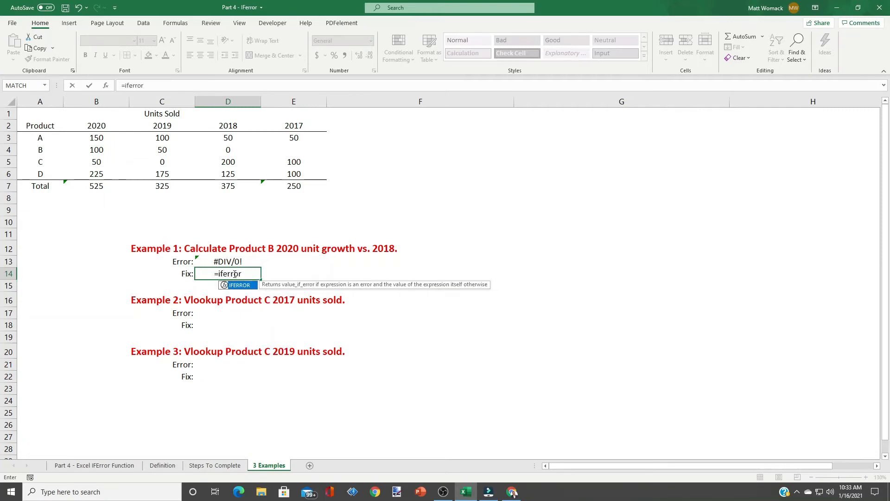
{"action": "type", "text": "("}
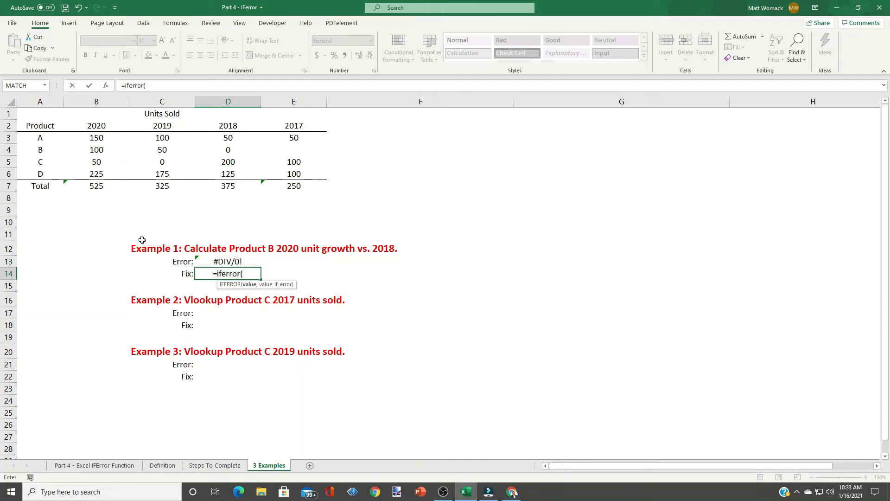
{"action": "type", "text": "("}
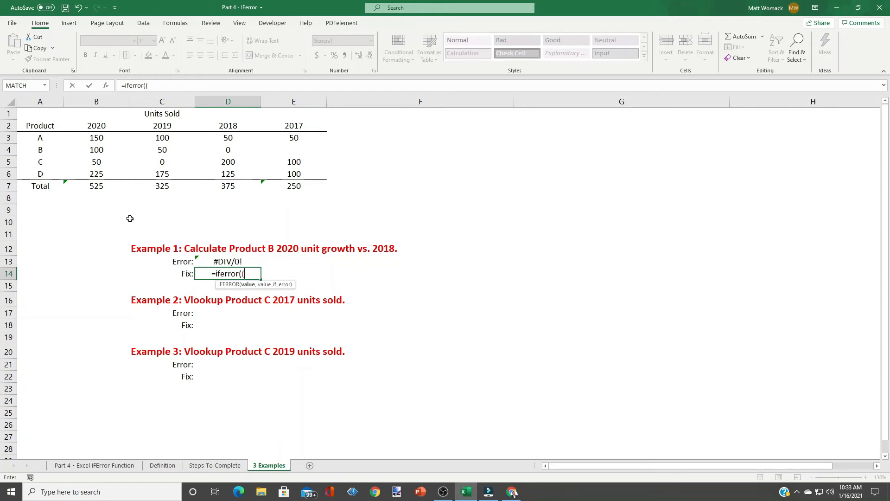
{"action": "left_click", "coordinate": [98, 152]}
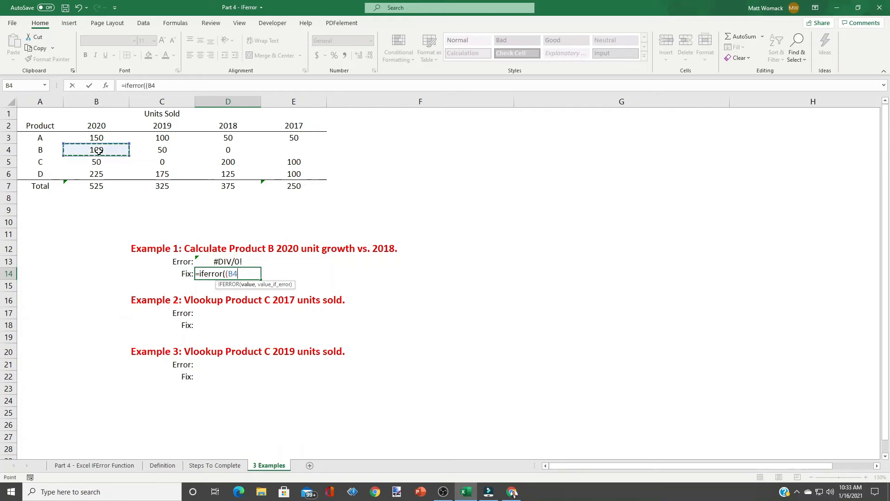
{"action": "type", "text": "/"}
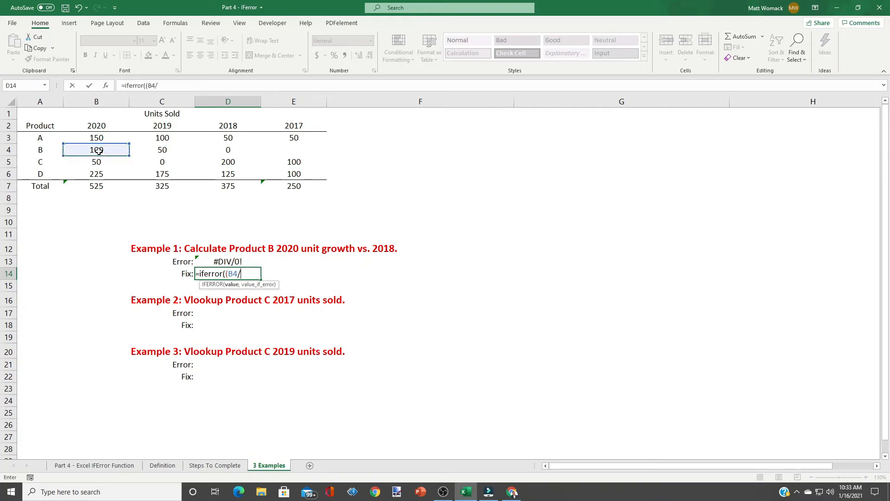
{"action": "left_click", "coordinate": [227, 150]}
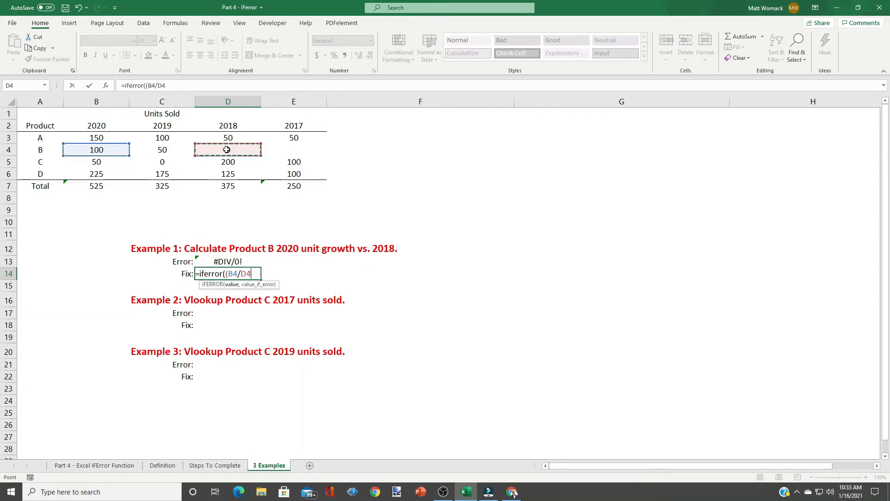
{"action": "type", "text": ")-1"}
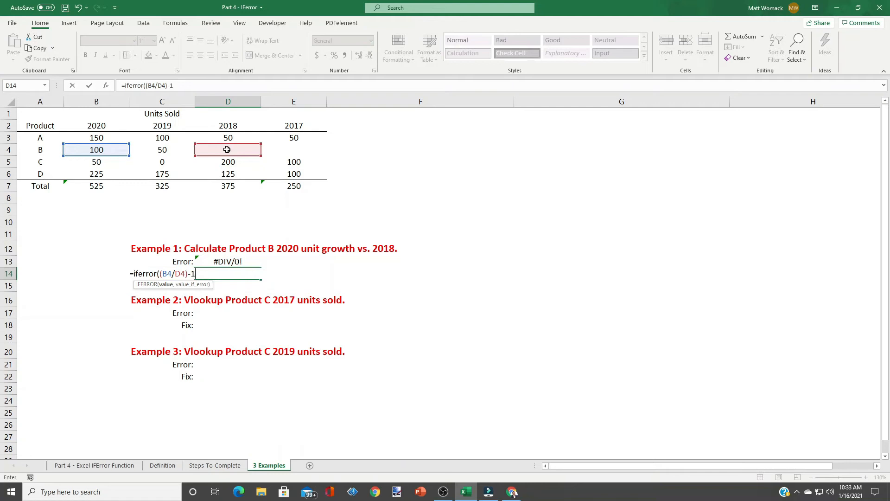
{"action": "type", "text": ",0)"}
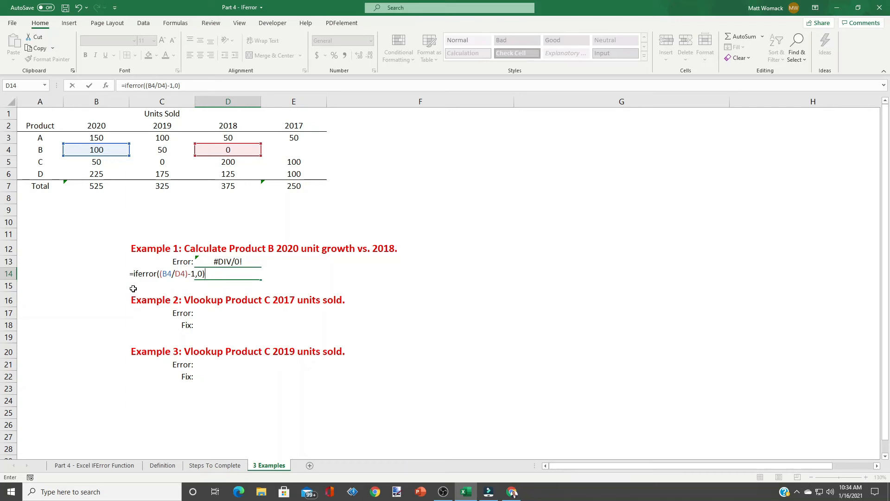
{"action": "key", "text": "Return"}
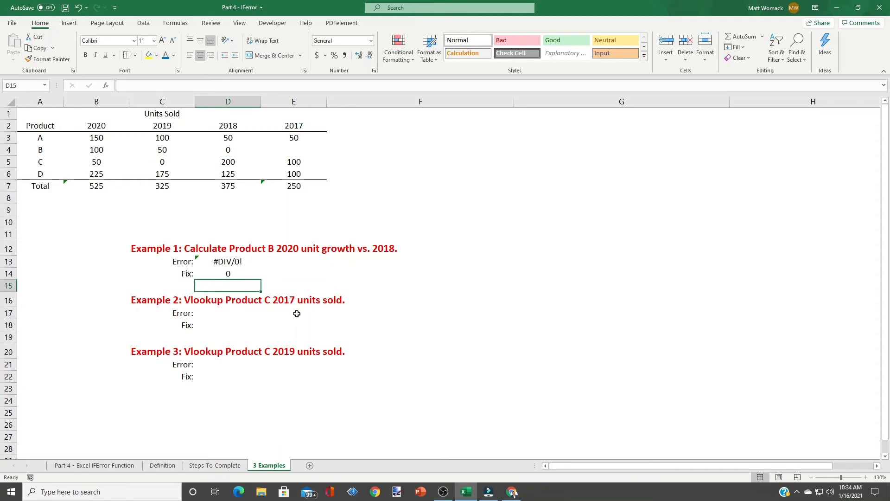
Enter =VLOOKUP("c",$A$2:$E$7,6,FALSE) in Example 2's Error cell D17.
{"action": "left_click", "coordinate": [231, 312]}
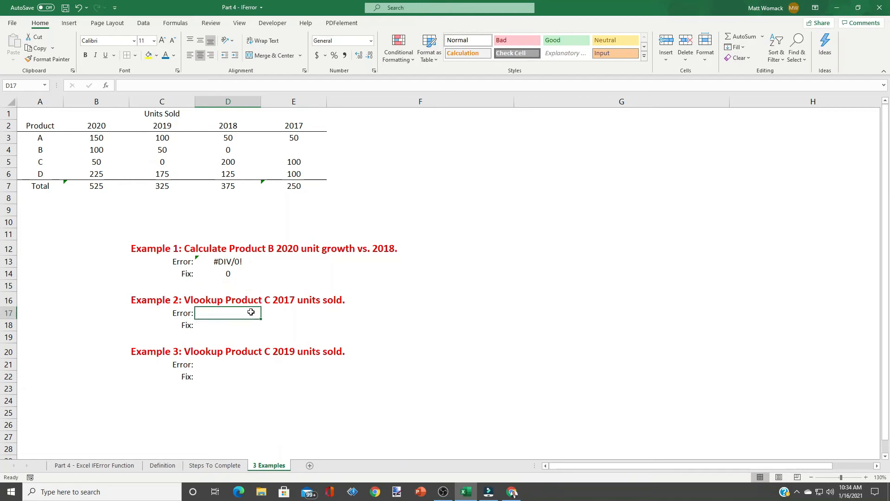
{"action": "type", "text": "=vlookup"}
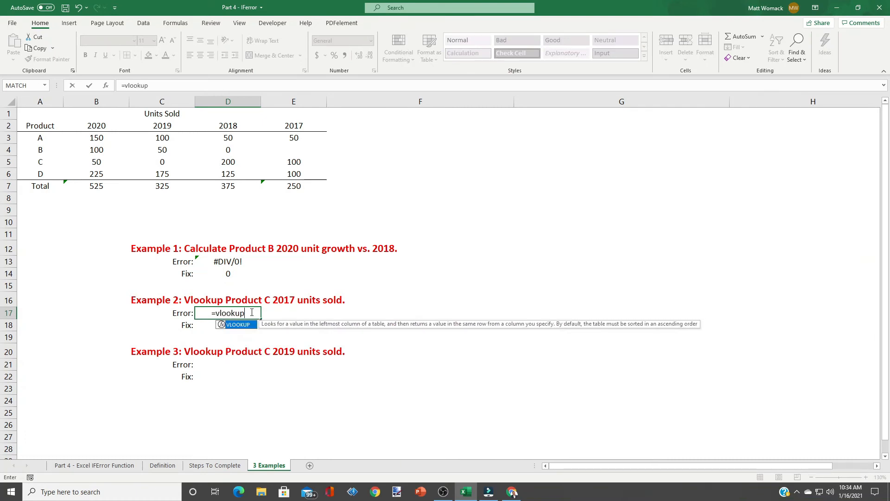
{"action": "type", "text": "("}
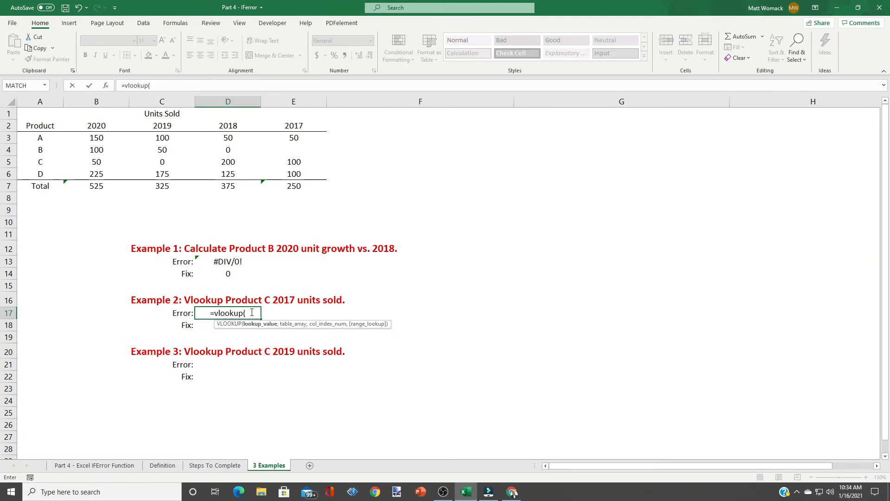
{"action": "type", "text": "\"c"}
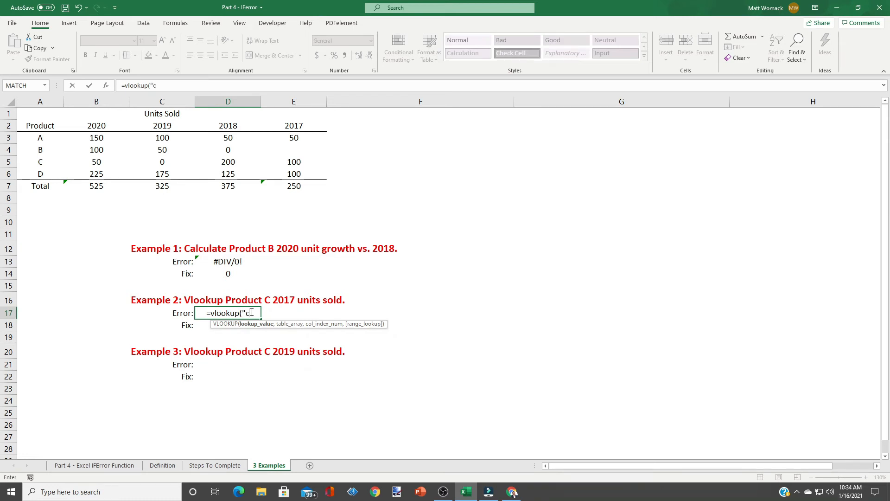
{"action": "type", "text": "\","}
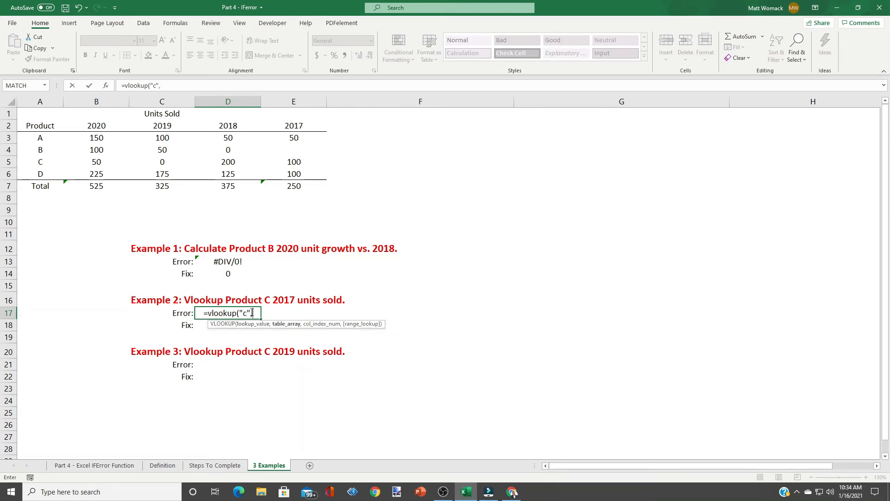
{"action": "left_click_drag", "start_coordinate": [42, 125], "coordinate": [297, 185]}
{"action": "key", "text": "F4"}
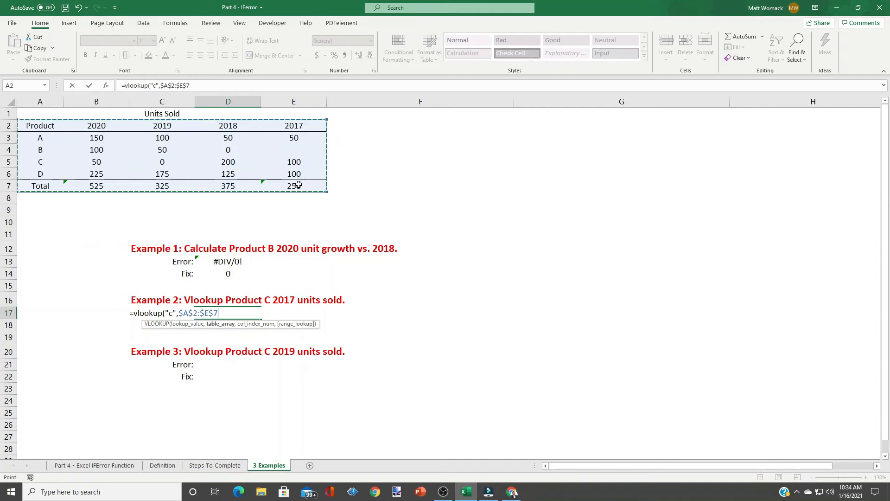
{"action": "type", "text": ","}
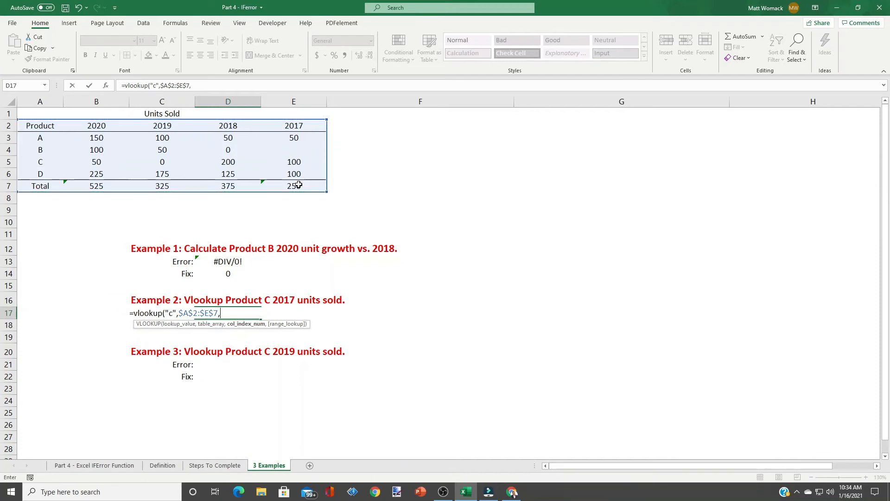
{"action": "type", "text": "6,fal"}
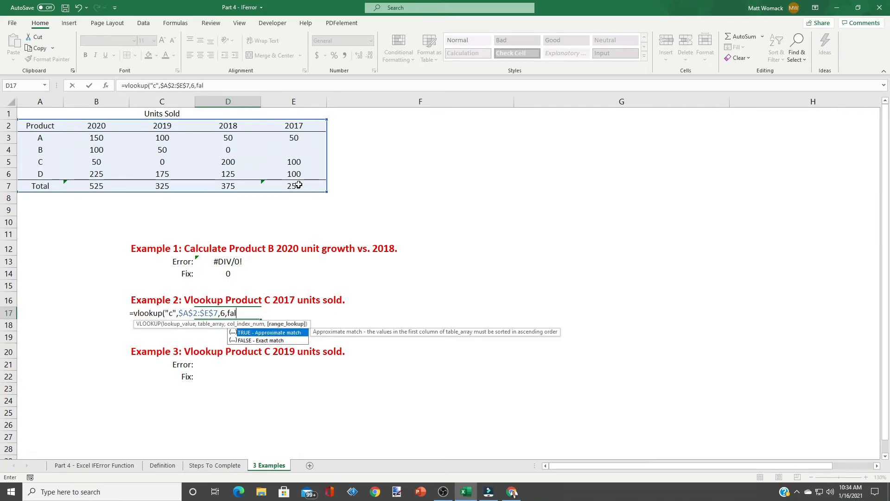
{"action": "type", "text": "se)"}
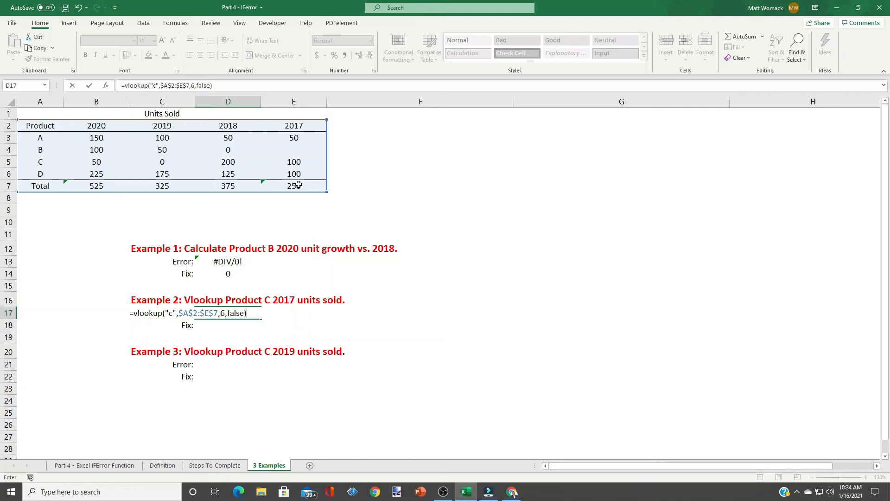
{"action": "key", "text": "Return"}
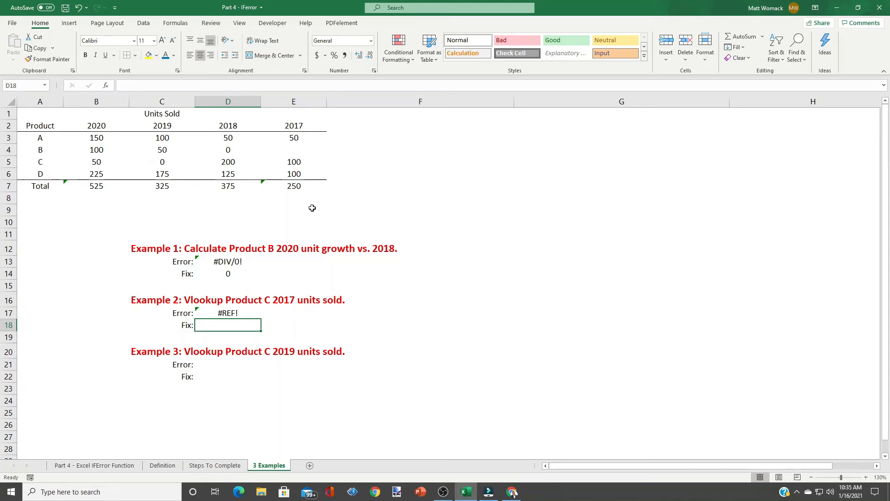
Enter =IFERROR(VLOOKUP("c",$A$2:$E$7,6,FALSE),"Research") in Example 2's Fix cell D18 to give the lookup a "Research" fallback.
{"action": "left_click", "coordinate": [228, 314]}
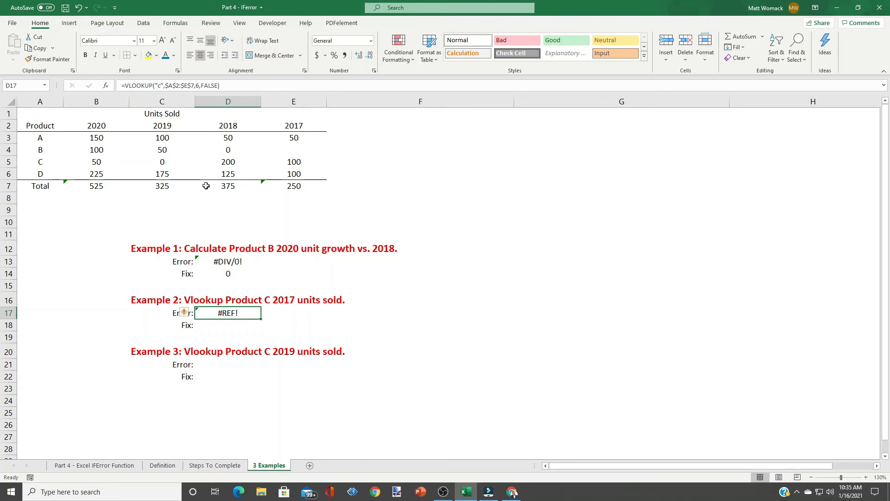
{"action": "left_click", "coordinate": [232, 321]}
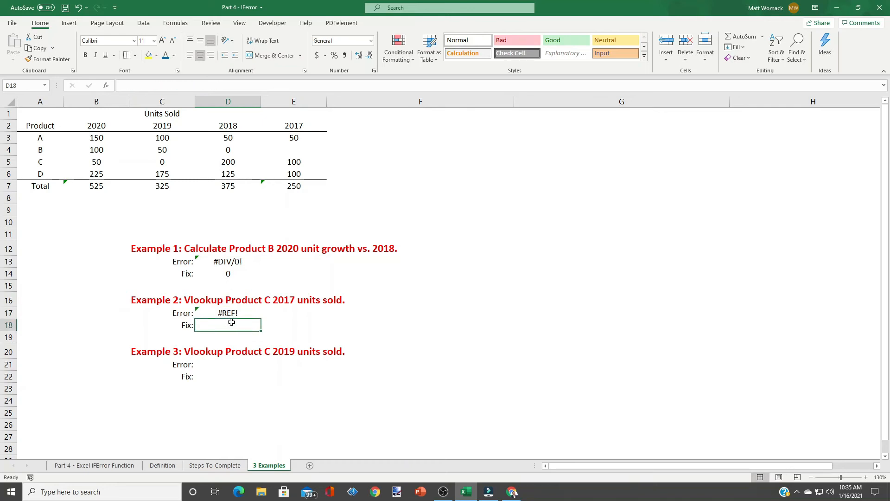
{"action": "type", "text": "="}
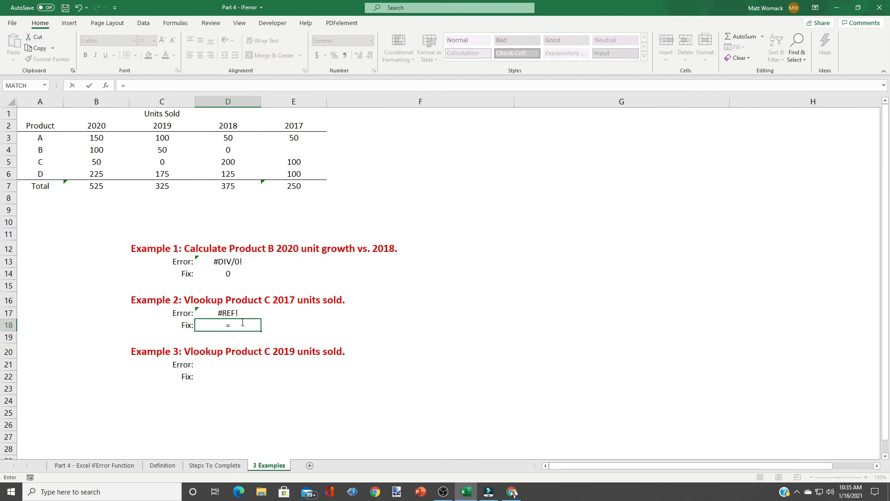
{"action": "type", "text": "iferror"}
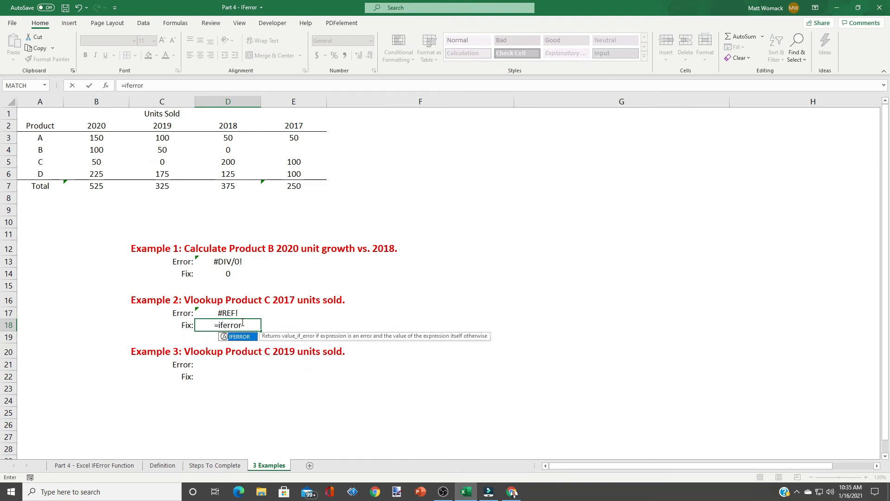
{"action": "type", "text": "(vlookup("}
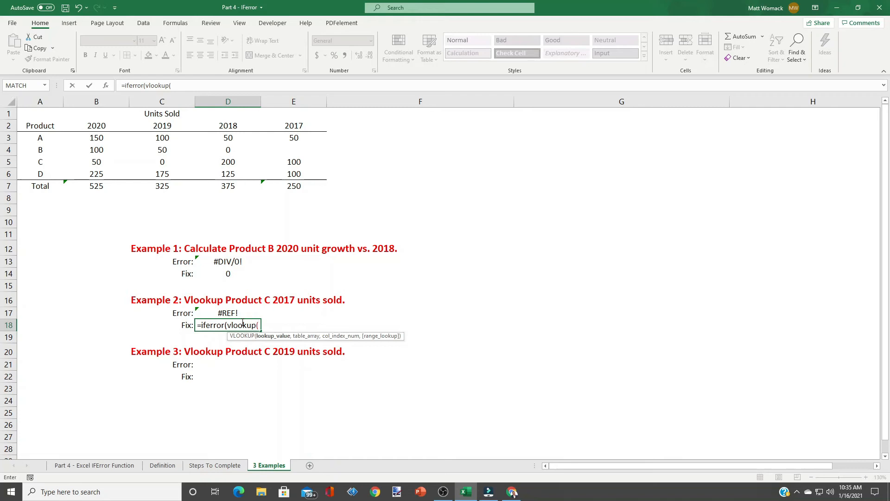
{"action": "type", "text": "\"c\""}
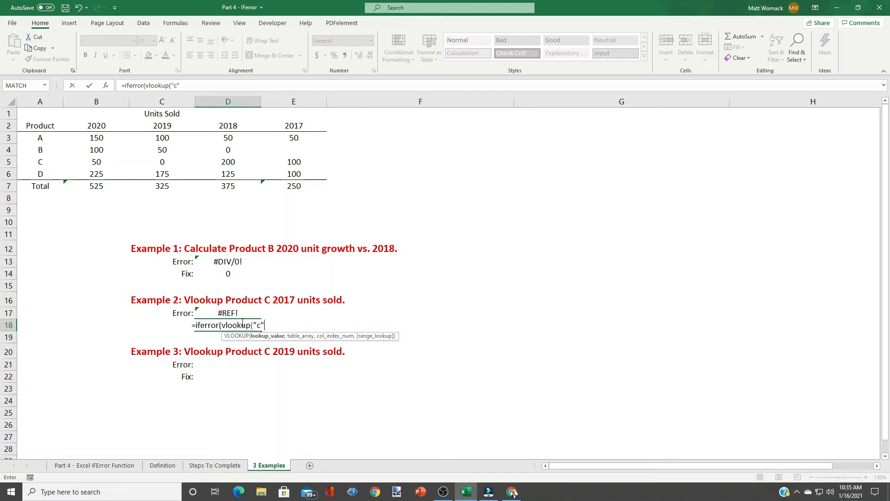
{"action": "type", "text": ","}
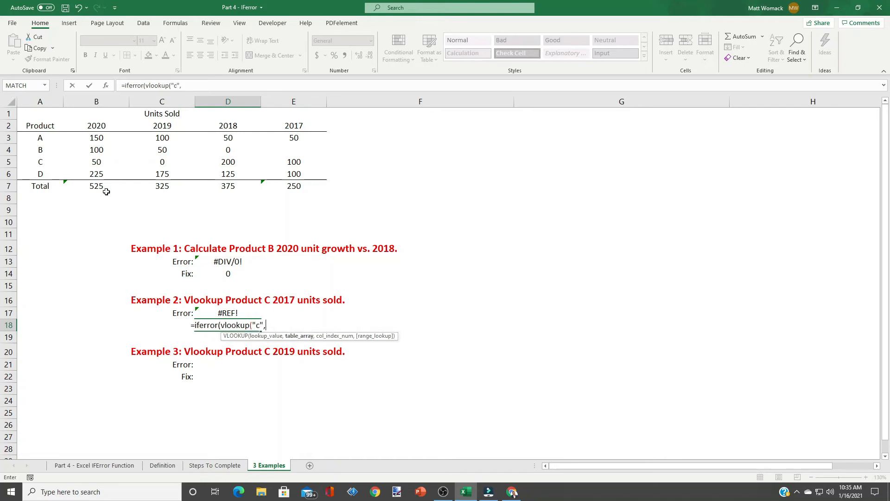
{"action": "left_click_drag", "start_coordinate": [48, 127], "coordinate": [155, 127]}
{"action": "left_click_drag", "start_coordinate": [267, 150], "coordinate": [274, 184]}
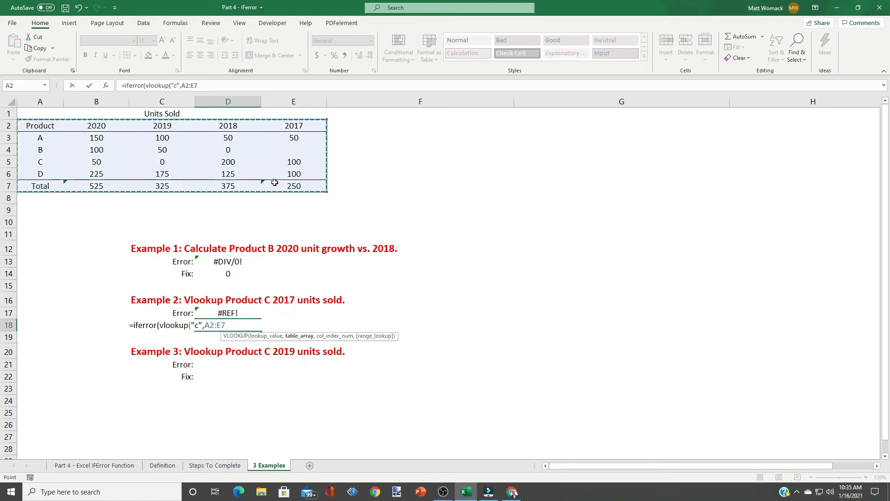
{"action": "key", "text": "F4"}
{"action": "type", "text": ","}
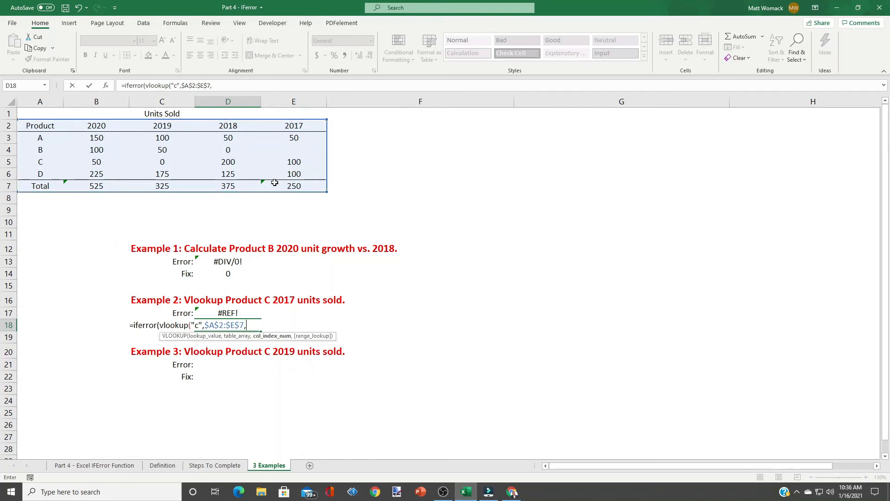
{"action": "type", "text": "6,false"}
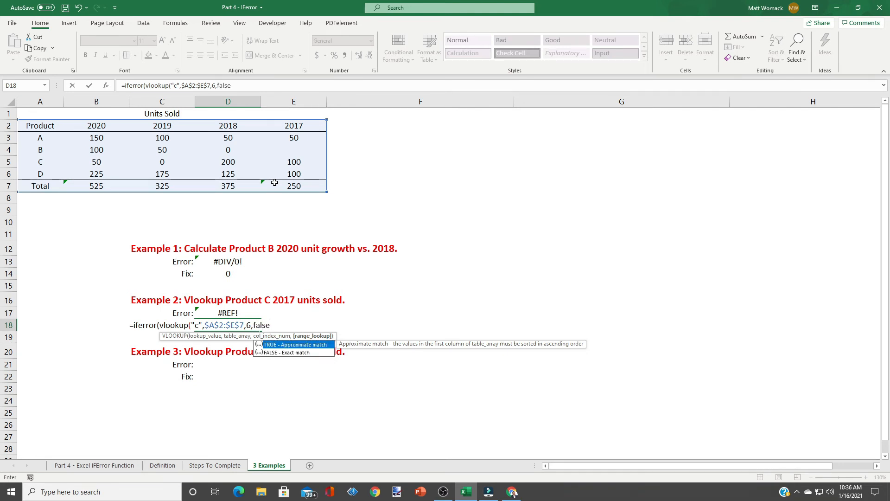
{"action": "type", "text": ")"}
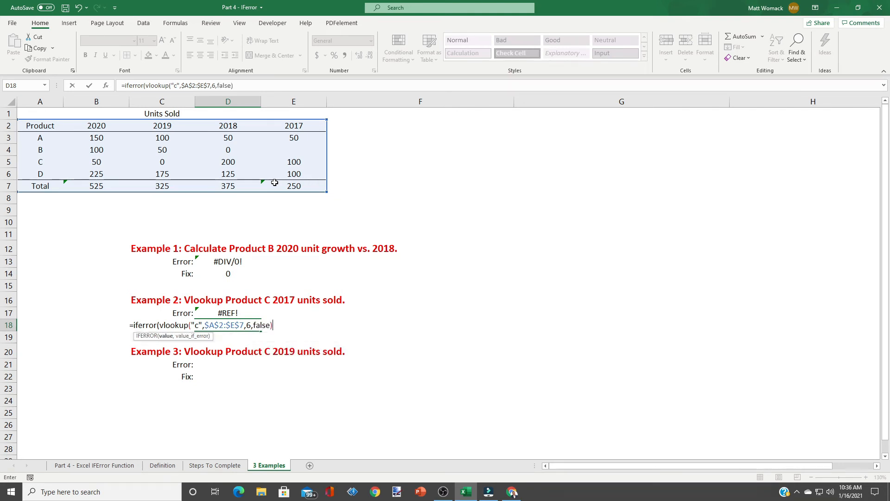
{"action": "type", "text": ",\"Research\")"}
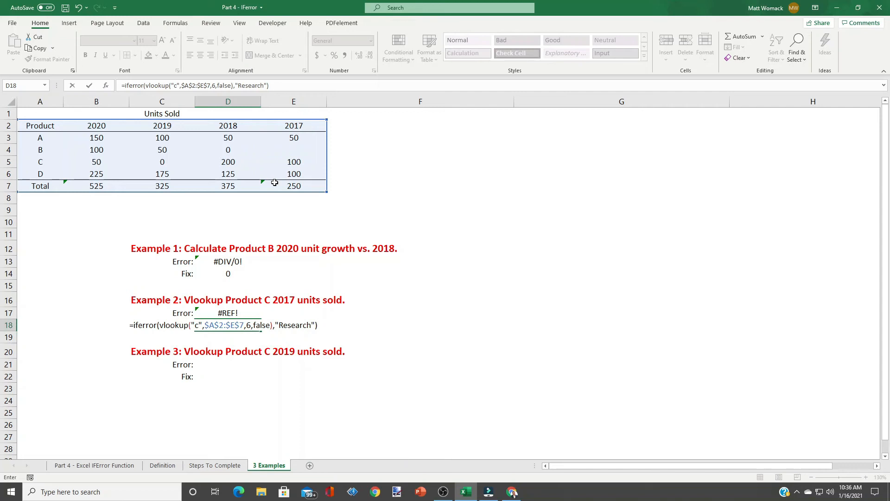
{"action": "key", "text": "Return"}
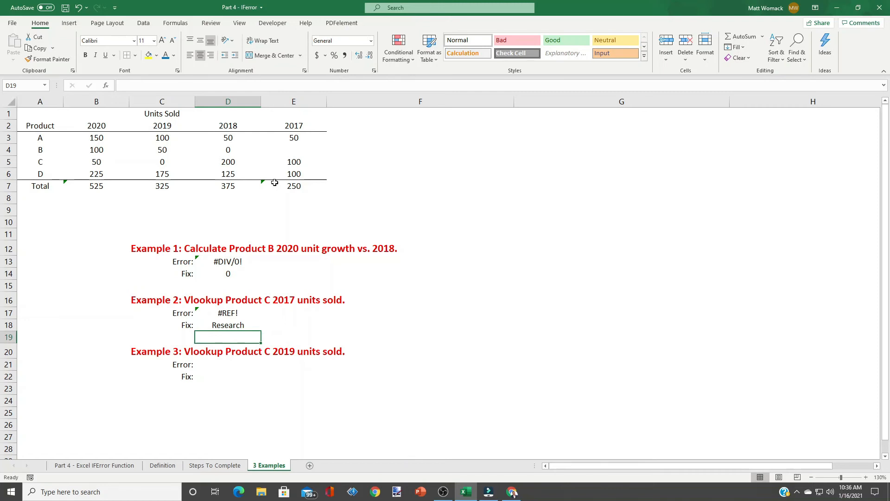
{"action": "key", "text": "Up"}
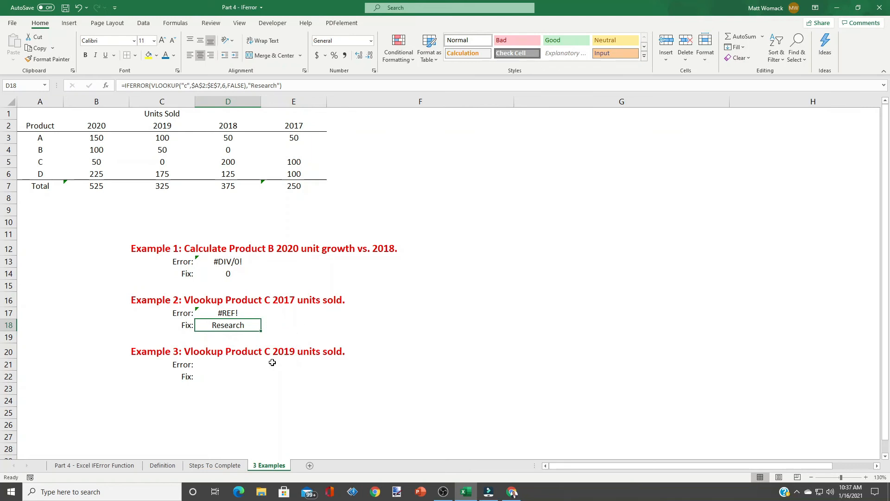
Enter =VLOOKUP("e",$A$2:$E$6,3,FALSE) in Example 3's Error cell D21.
{"action": "left_click", "coordinate": [225, 365]}
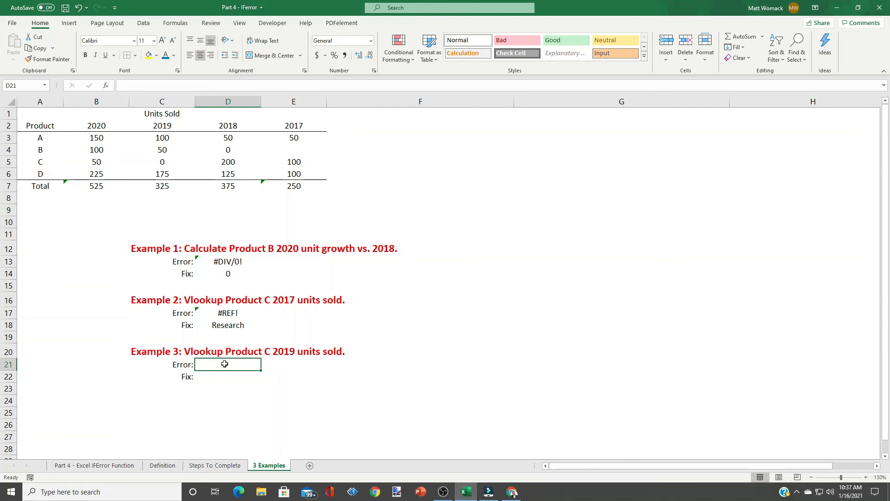
{"action": "type", "text": "="}
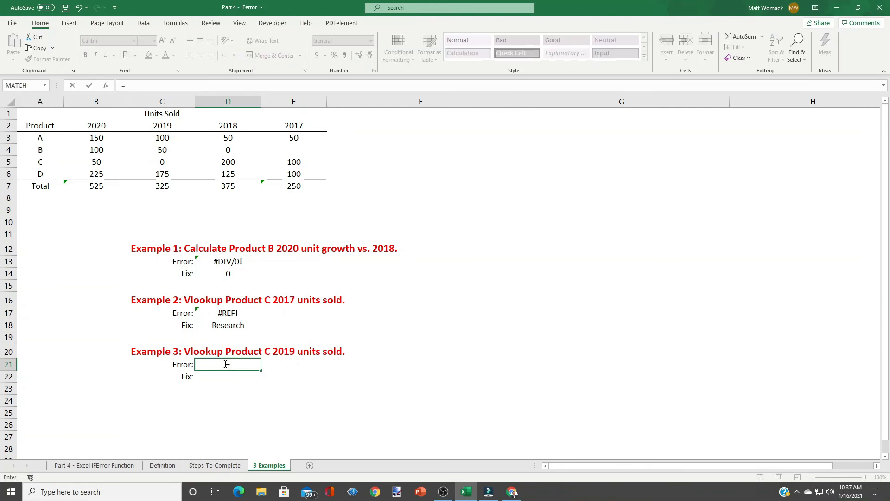
{"action": "type", "text": "vlookup("}
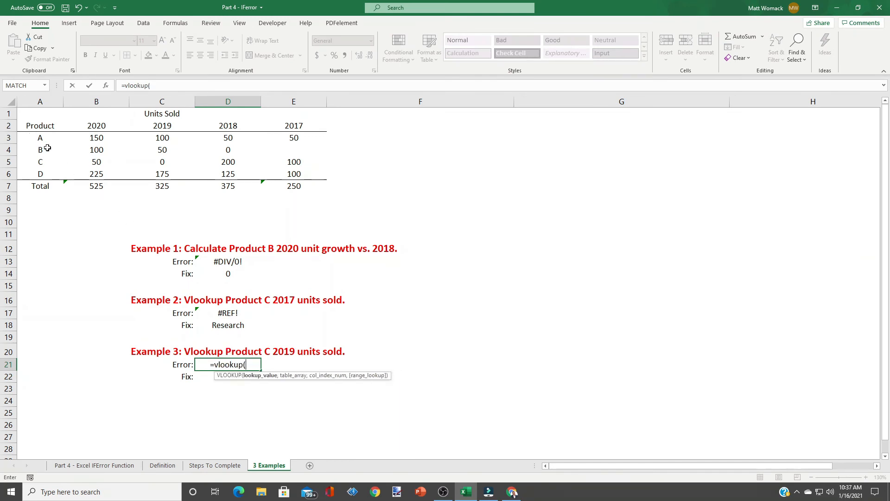
{"action": "type", "text": "\"e\""}
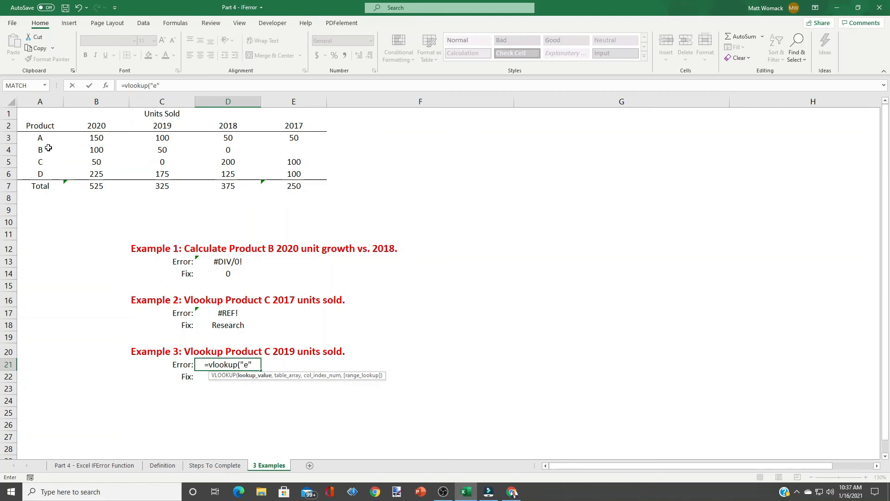
{"action": "type", "text": ","}
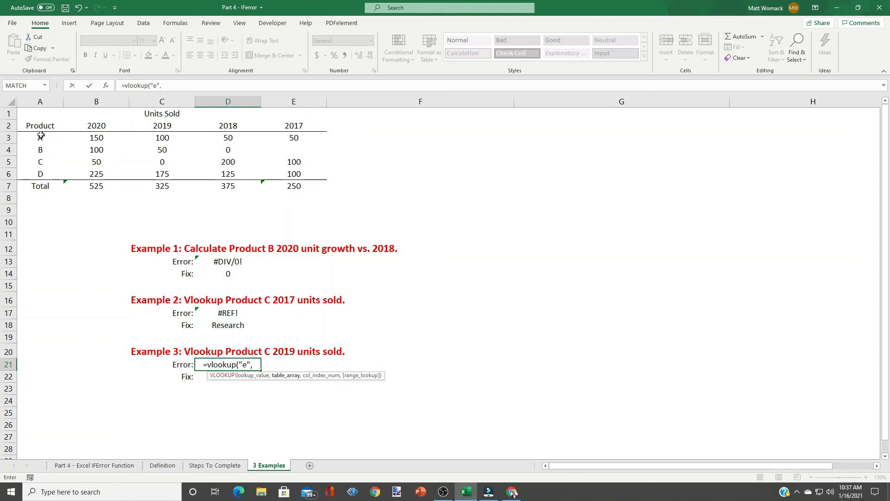
{"action": "left_click_drag", "start_coordinate": [41, 123], "coordinate": [283, 173]}
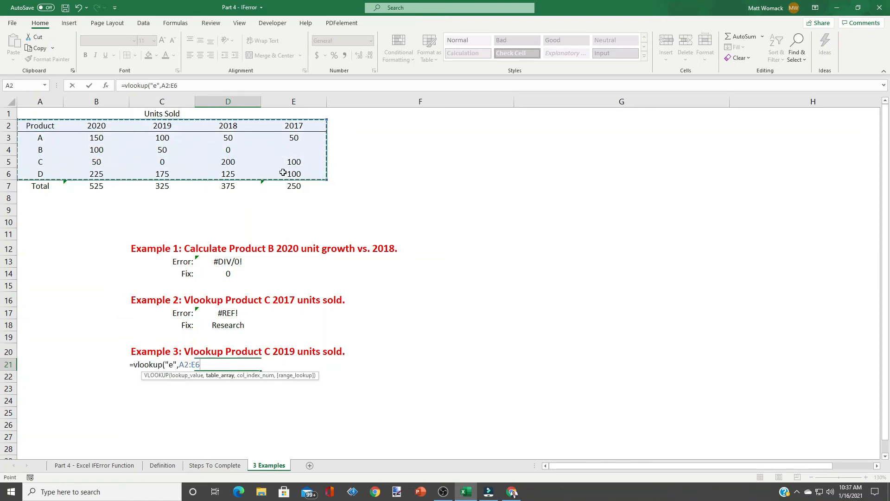
{"action": "key", "text": "F4"}
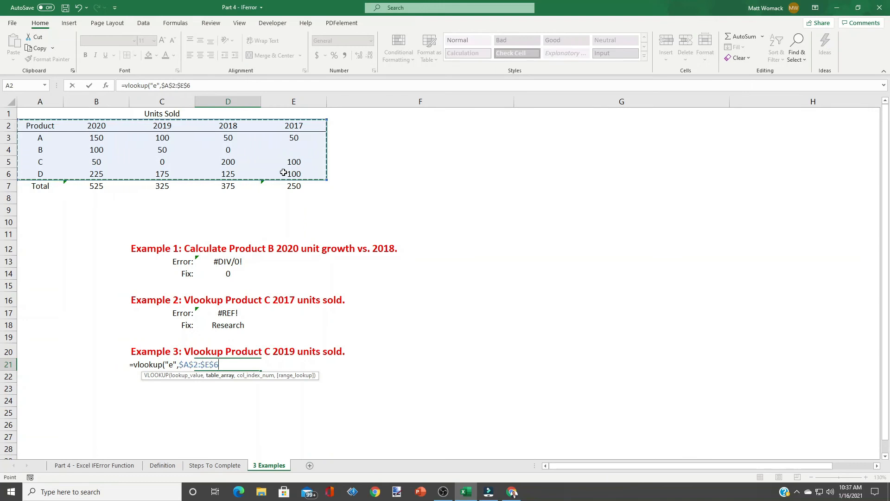
{"action": "type", "text": ","}
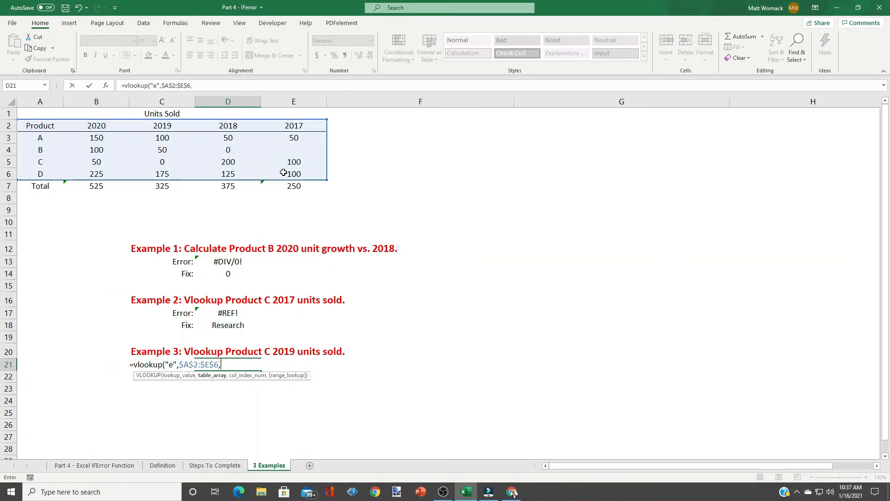
{"action": "type", "text": "3,false"}
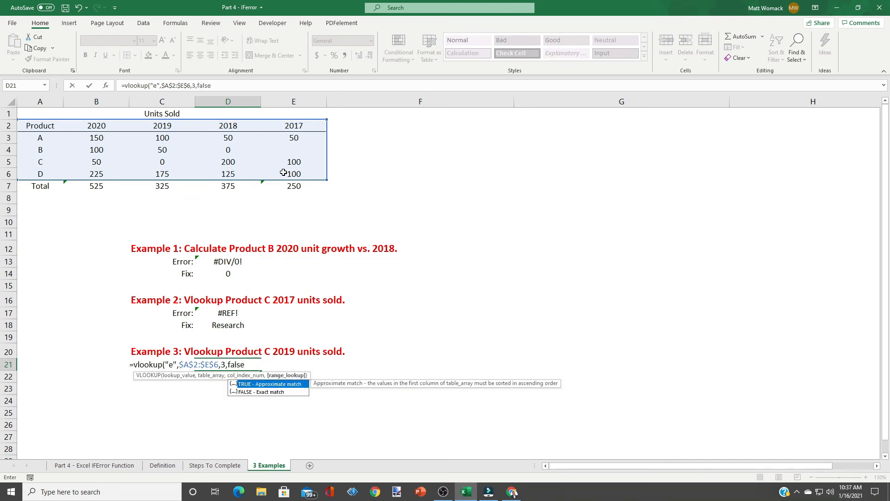
{"action": "type", "text": ")"}
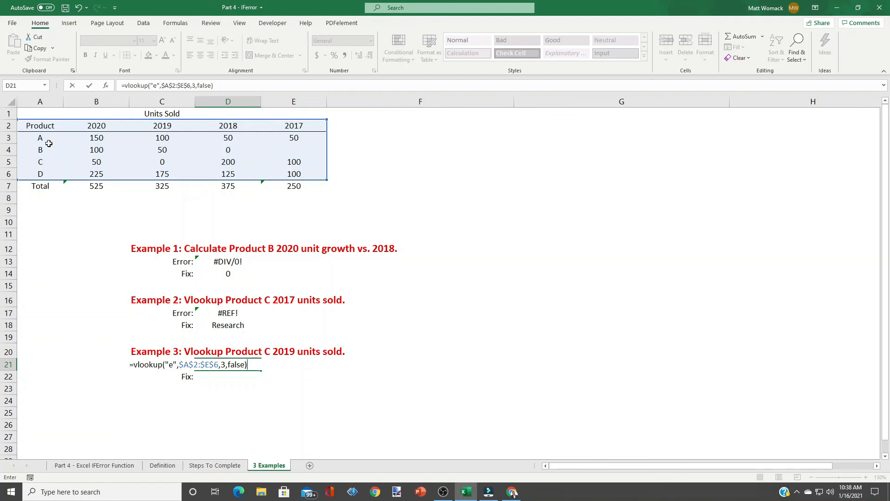
{"action": "key", "text": "Return"}
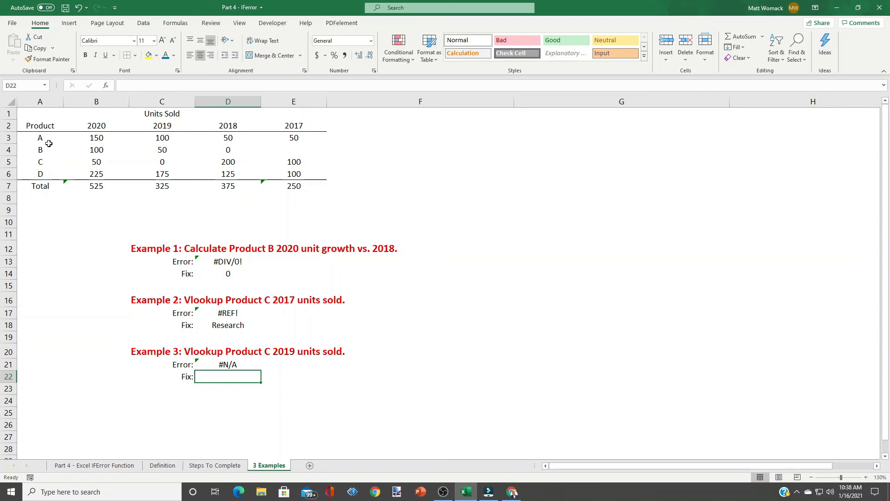
Enter =IFERROR(VLOOKUP("e",$A$2:$E$7,3,FALSE),"Research") in Example 3's Fix cell D22 to give the lookup a "Research" fallback.
{"action": "type", "text": "="}
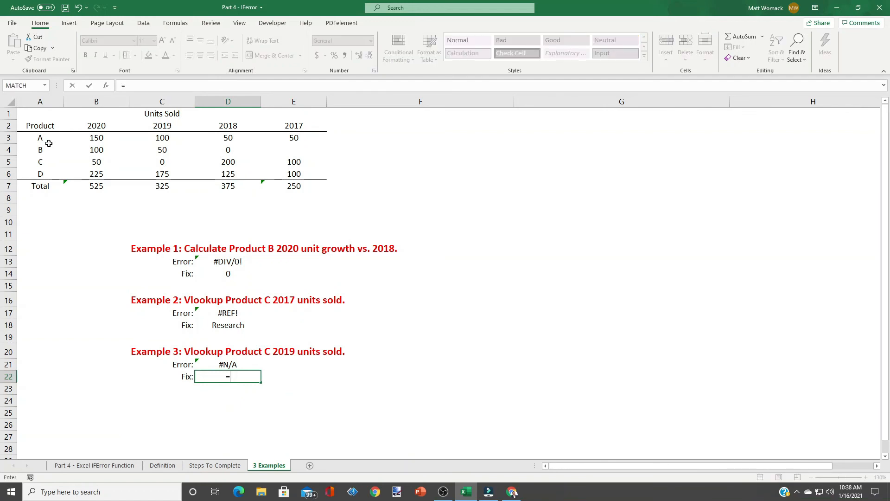
{"action": "type", "text": "iferror"}
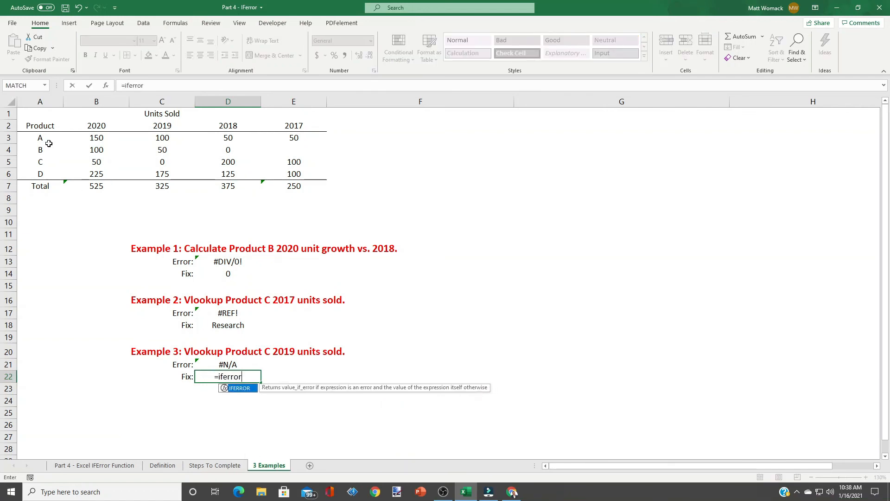
{"action": "type", "text": "("}
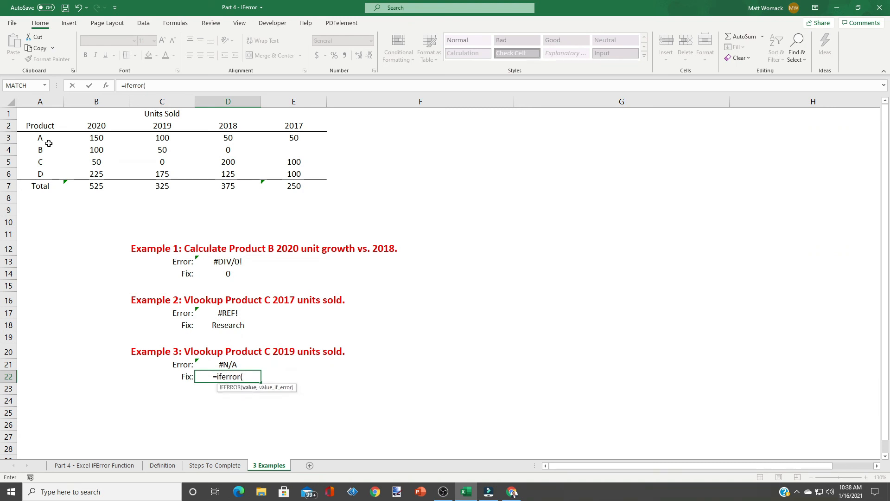
{"action": "type", "text": "vlookup"}
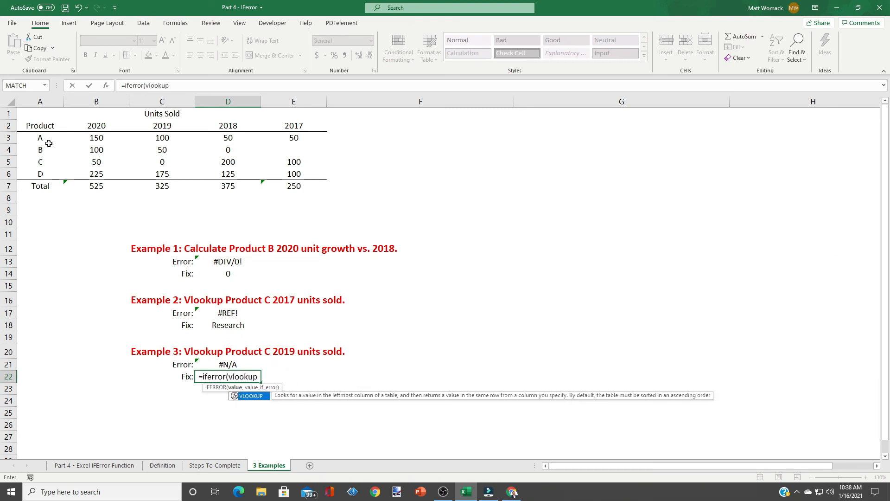
{"action": "type", "text": "(\""}
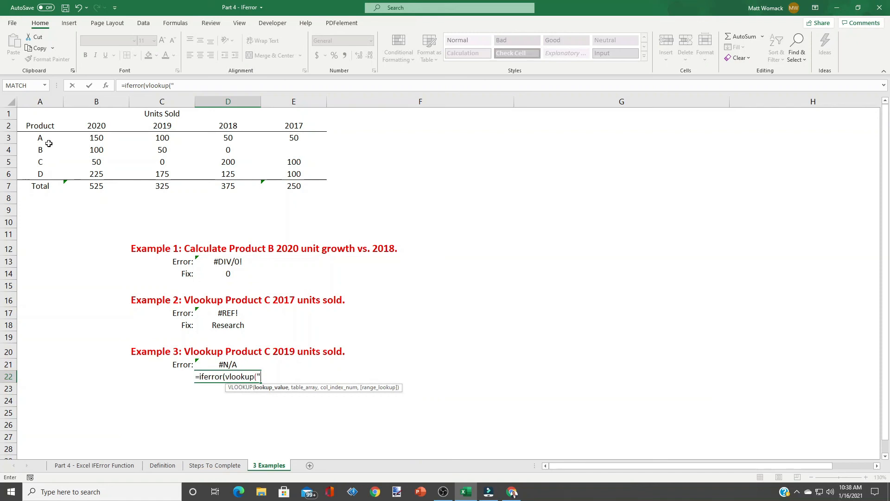
{"action": "type", "text": "e\""}
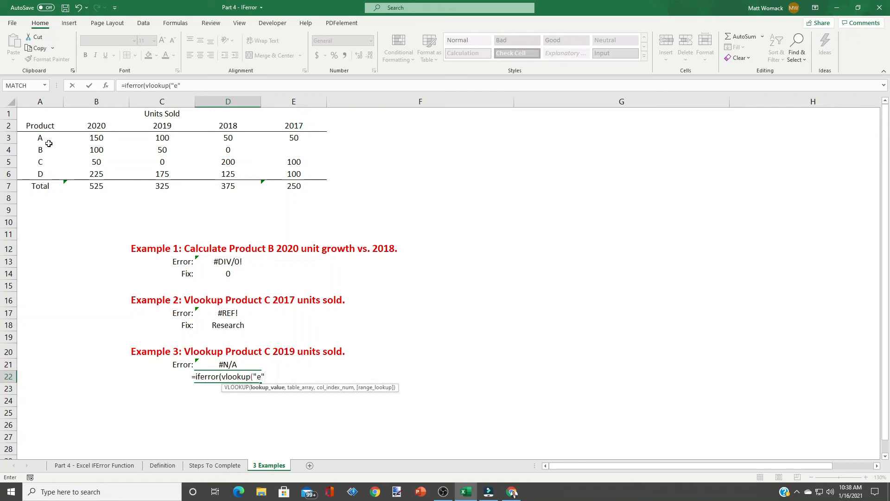
{"action": "type", "text": ","}
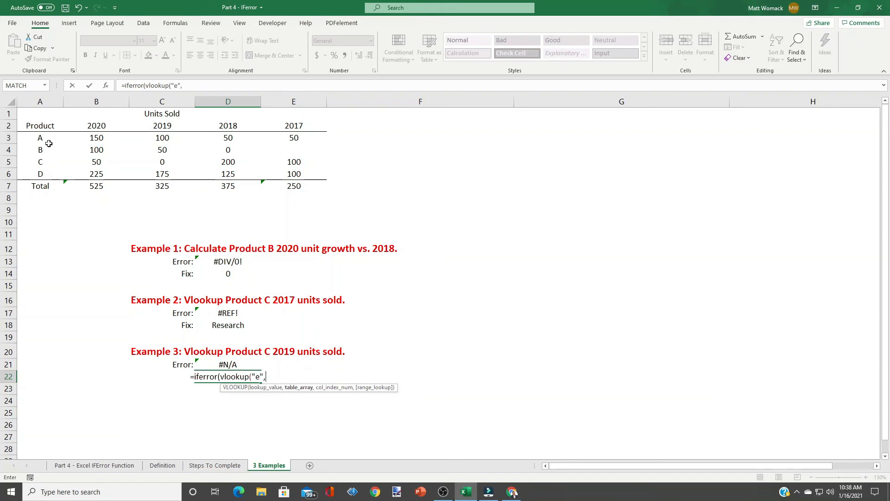
{"action": "left_click_drag", "start_coordinate": [43, 123], "coordinate": [273, 185]}
{"action": "key", "text": "F4"}
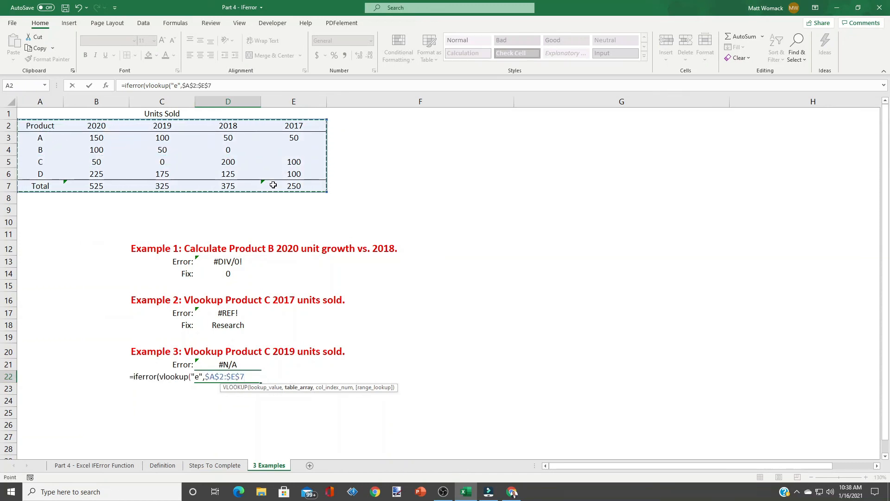
{"action": "type", "text": ",3,false"}
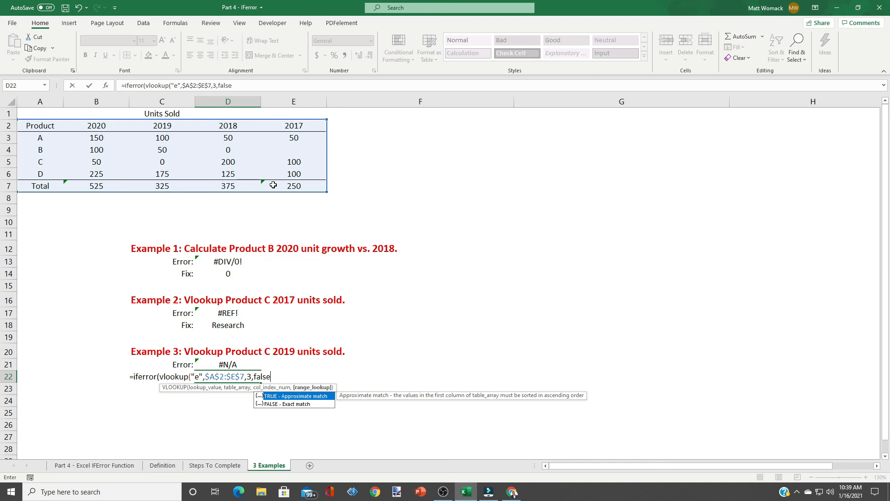
{"action": "type", "text": ")"}
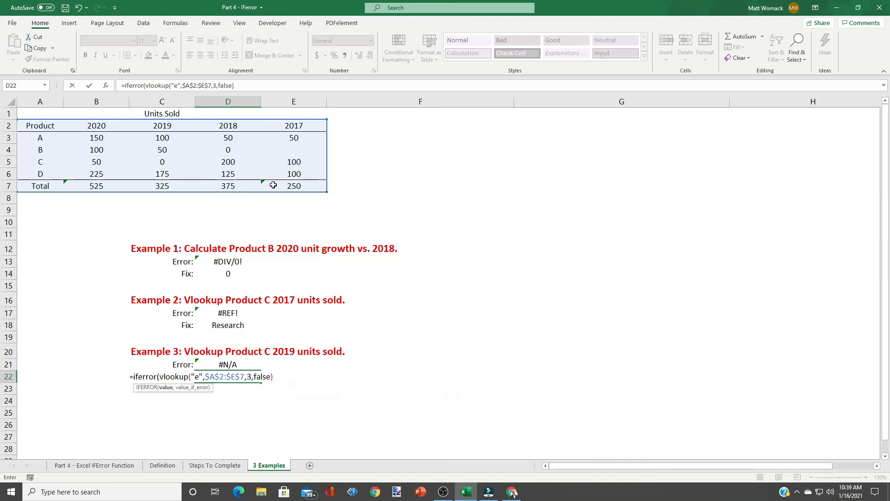
{"action": "type", "text": ",\"Resear"}
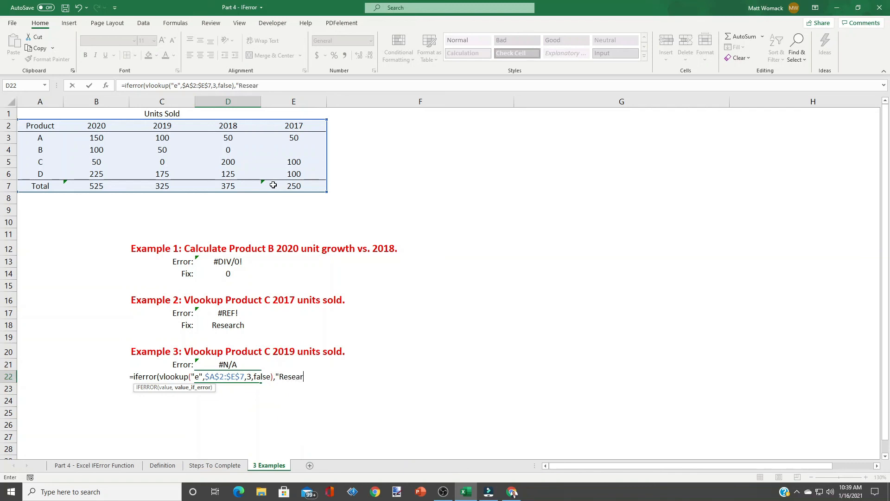
{"action": "type", "text": "ch\")"}
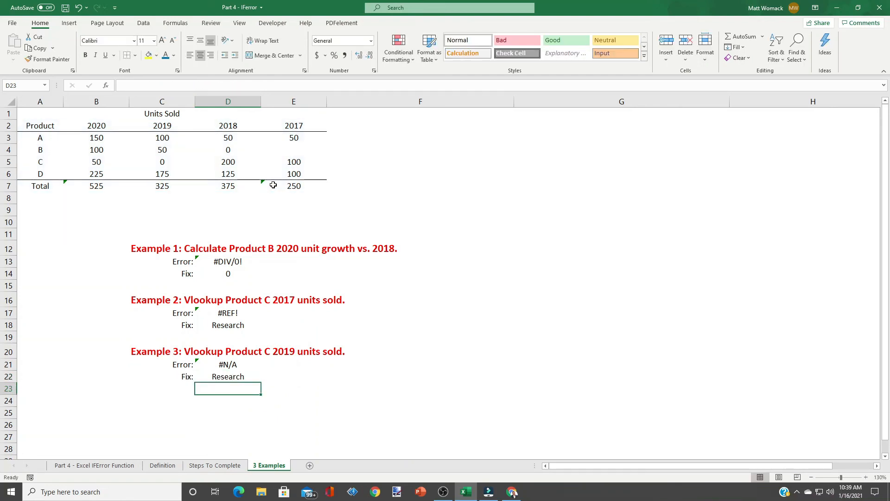
Review the completed IFERROR formula in Example 3's Fix cell D22.
{"action": "key", "text": "Up"}
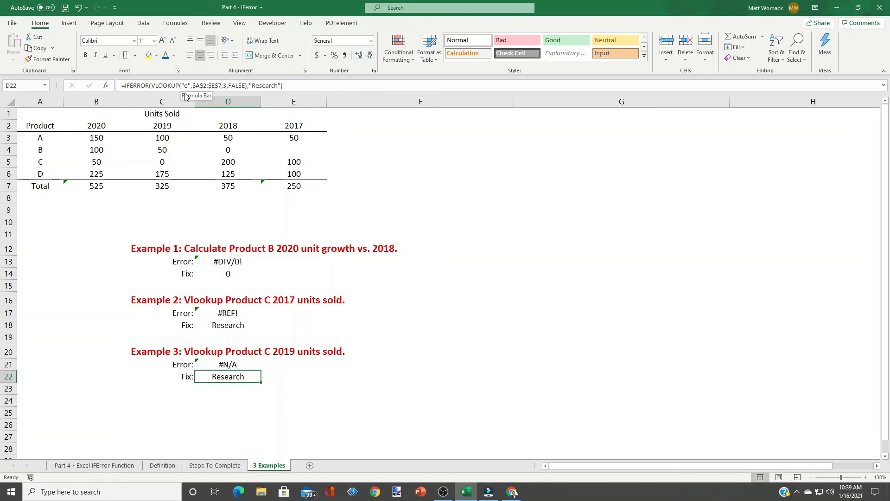
{"action": "key", "text": "Return"}
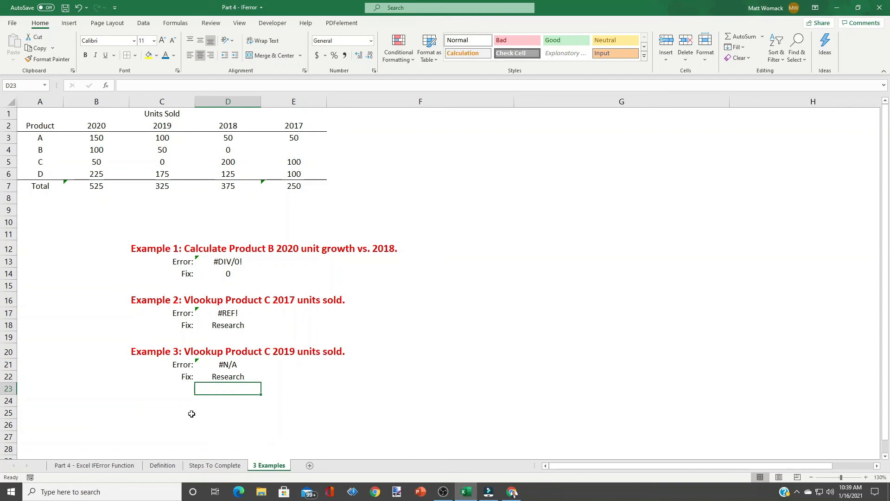
{"action": "left_click", "coordinate": [226, 379]}
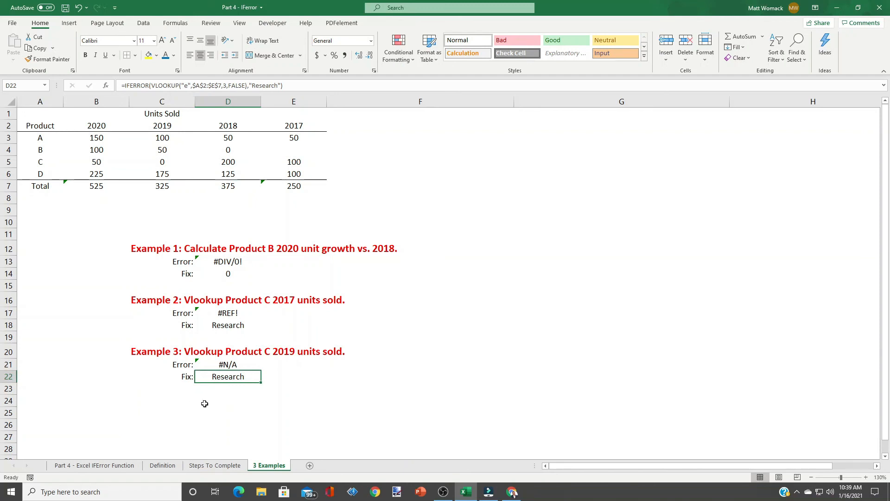
{"action": "key", "text": "Down"}
{"action": "key", "text": "Down"}
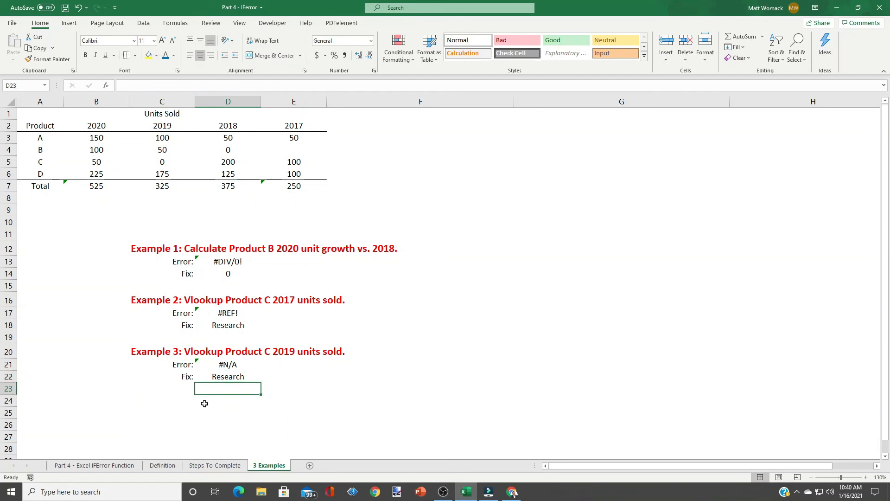